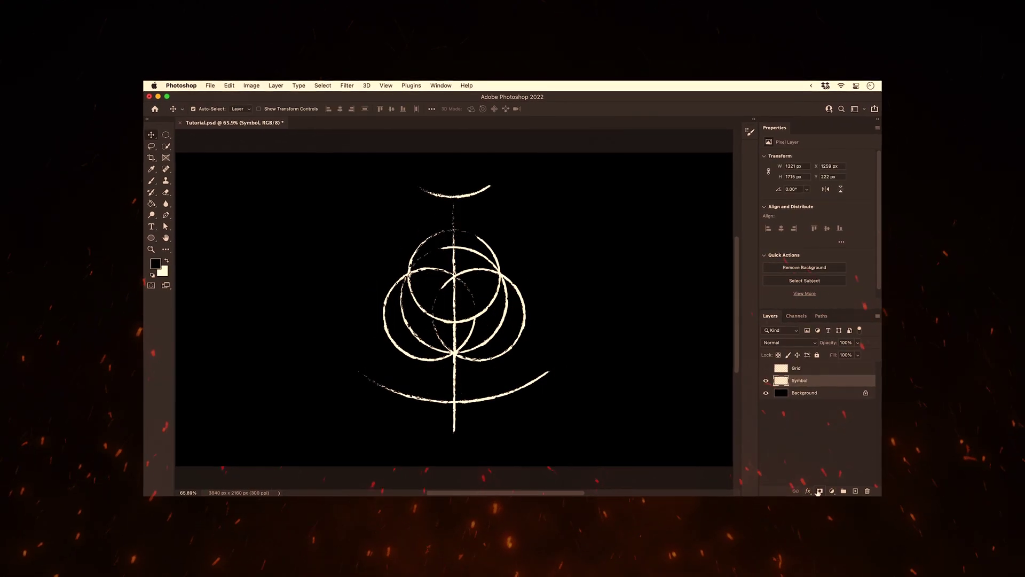
# - Preview the finished Photoshop layer stack, including the brush presets and the colorized Detail layer
pyautogui.click(200, 109)
pyautogui.scroll(-5, 271, 372)
pyautogui.scroll(3, 271, 373)
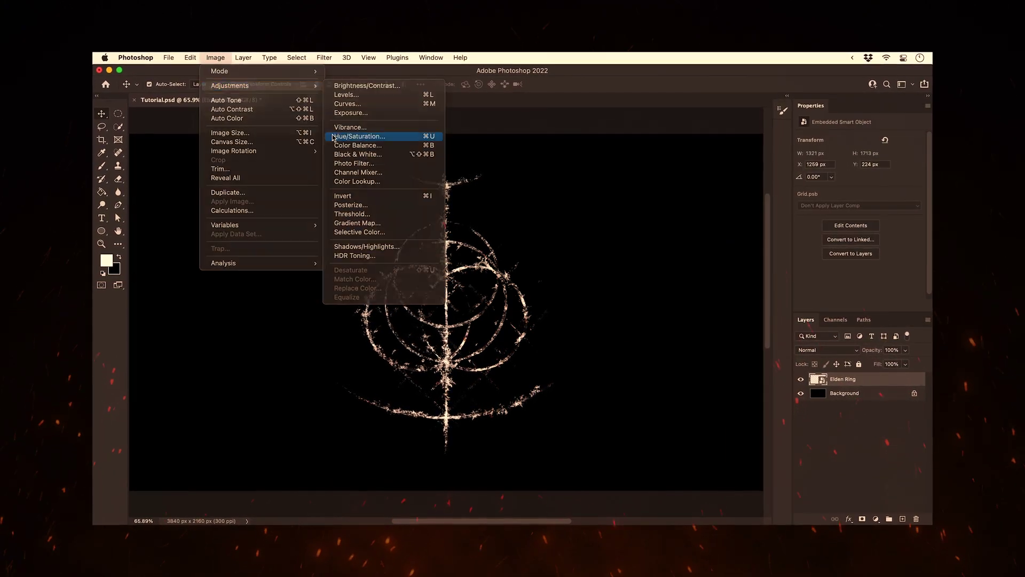
pyautogui.click(378, 138)
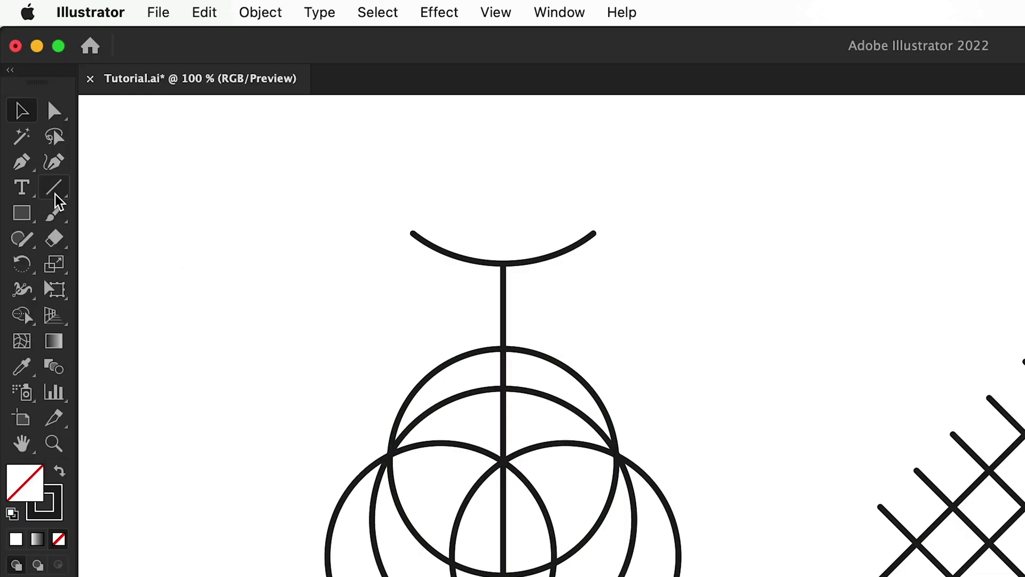
# - Draw a sample line, arc and circle, undoing the line and arc
pyautogui.click(33, 109)
pyautogui.moveTo(121, 188); pyautogui.dragTo(281, 346)
pyautogui.press('super+z')
pyautogui.moveTo(54, 187); pyautogui.dragTo(258, 337)
pyautogui.press('super+z')
pyautogui.moveTo(37, 212); pyautogui.dragTo(68, 263)
pyautogui.moveTo(145, 214); pyautogui.dragTo(290, 366)
# - Delete the sample circle and marquee-select the symbol and grid drawings together
pyautogui.press('v')
pyautogui.press('Delete')
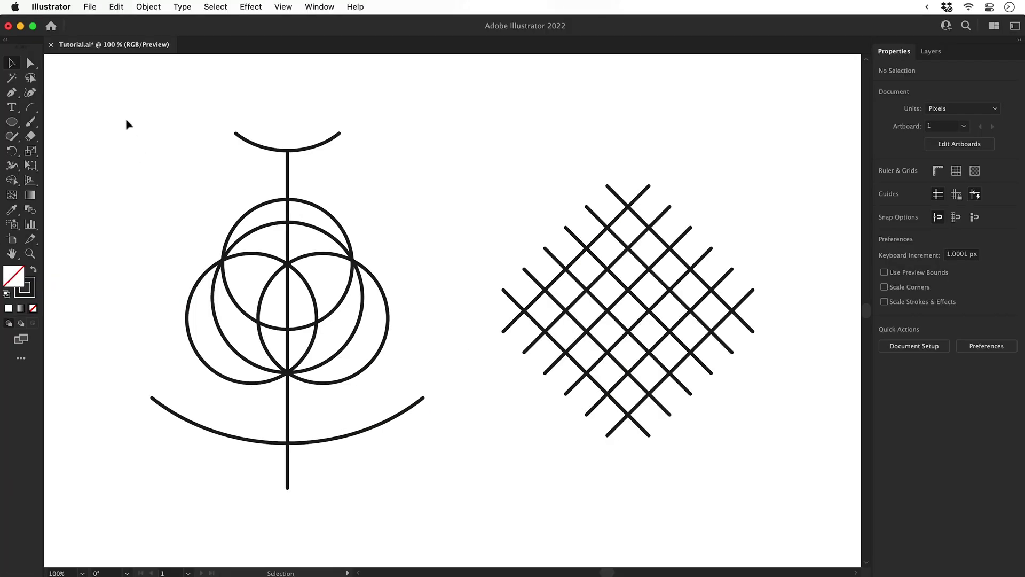
pyautogui.moveTo(216, 197); pyautogui.dragTo(545, 376)
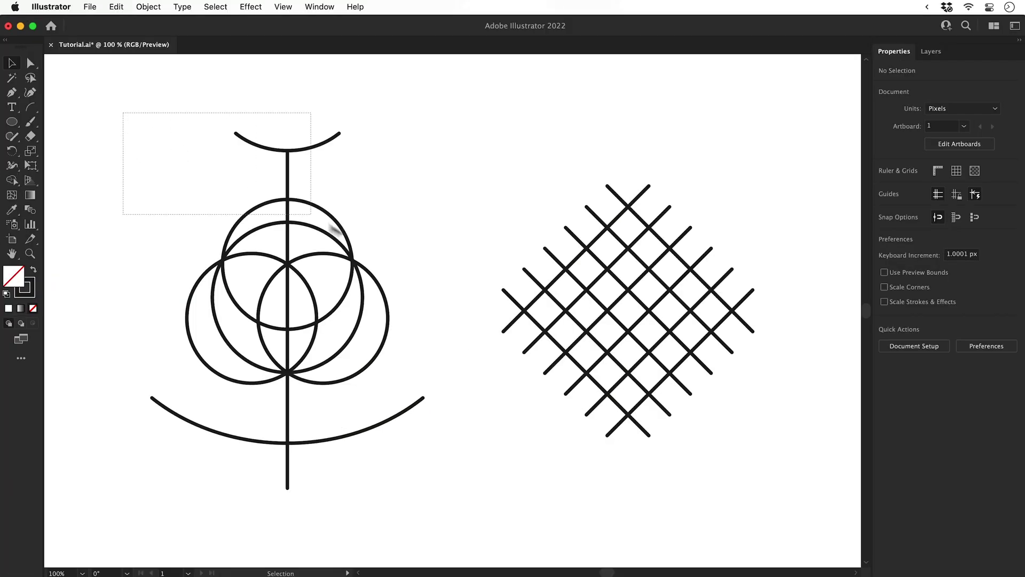
pyautogui.moveTo(311, 214); pyautogui.dragTo(778, 483)
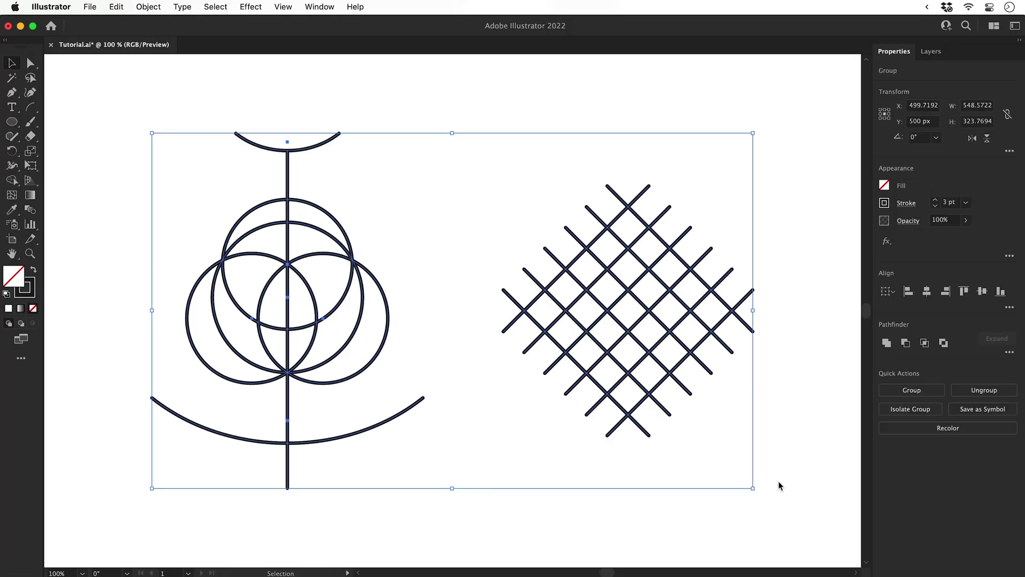
# - Apply the charcoal brush from the Brushes panel to both drawings
pyautogui.click(331, 11)
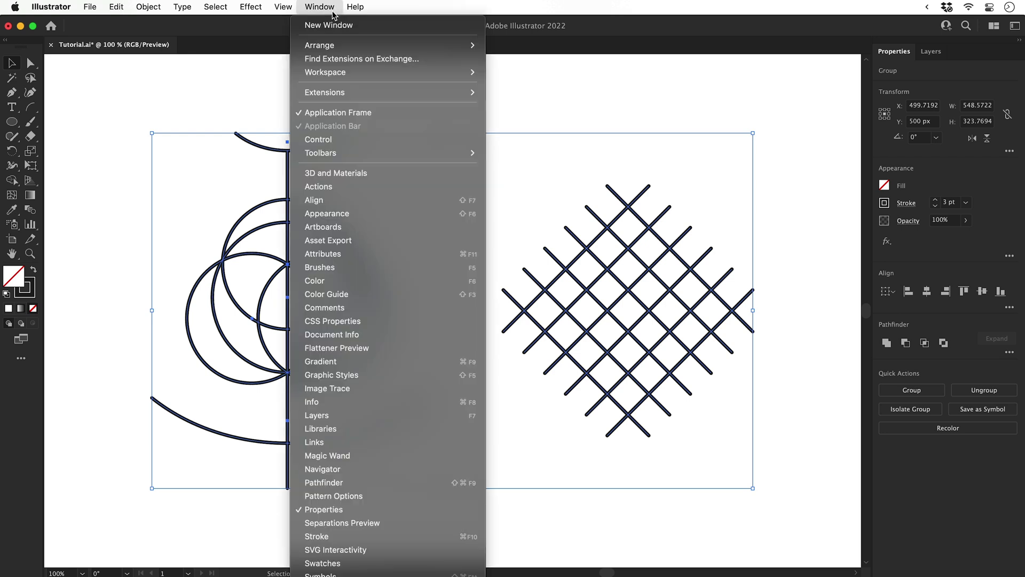
pyautogui.click(320, 272)
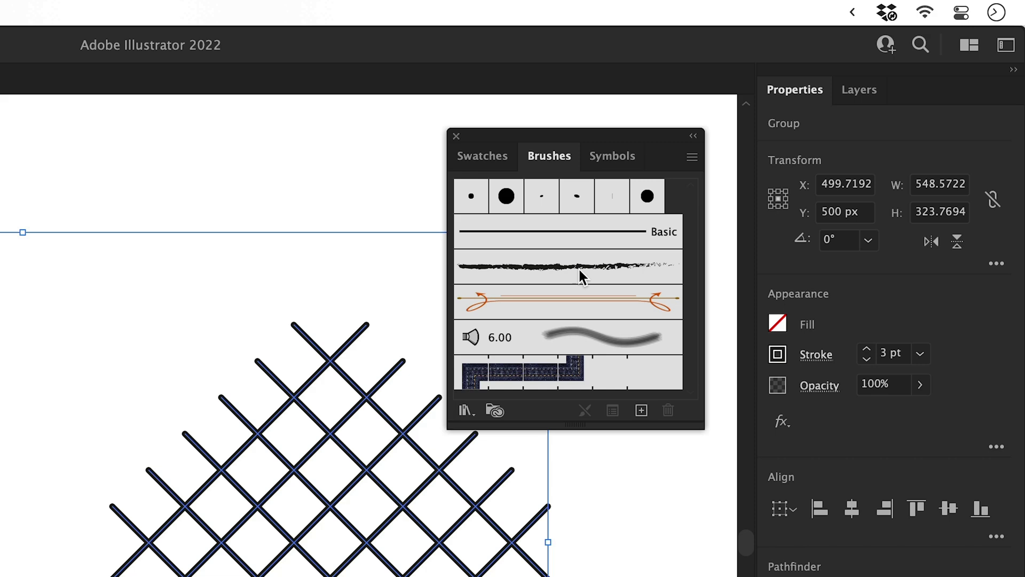
pyautogui.click(773, 157)
pyautogui.click(693, 156)
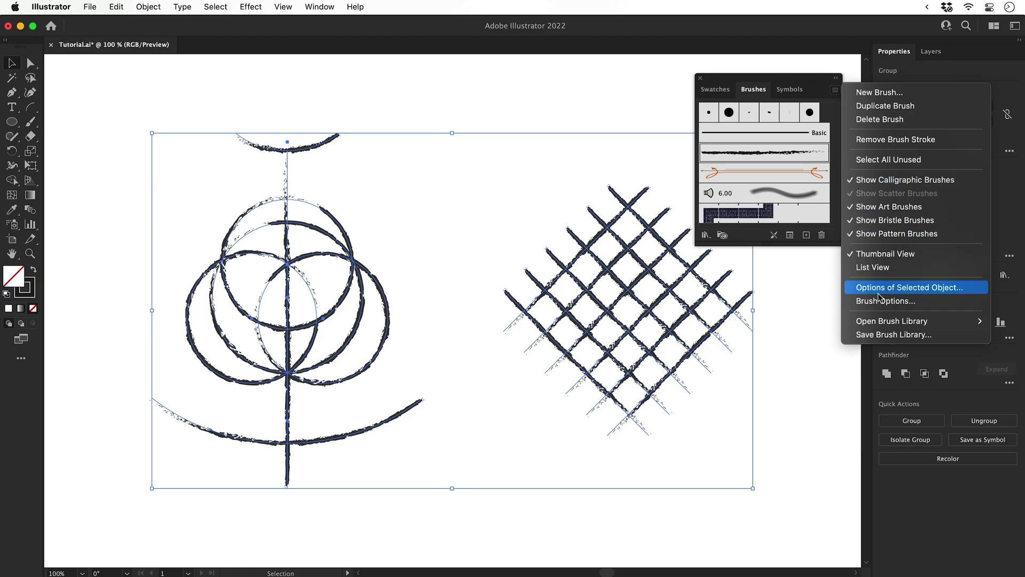
pyautogui.moveTo(780, 565)
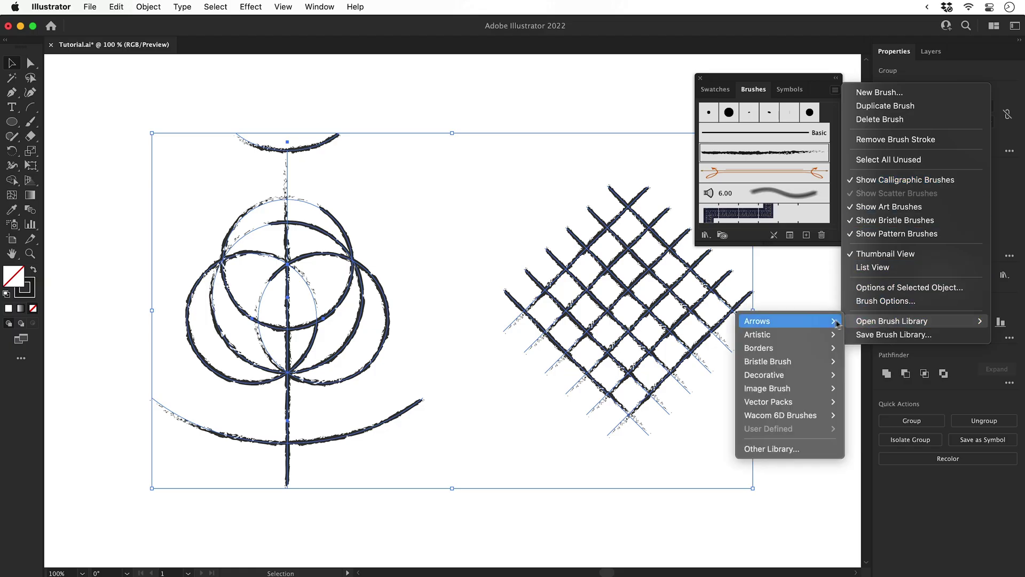
pyautogui.moveTo(820, 340)
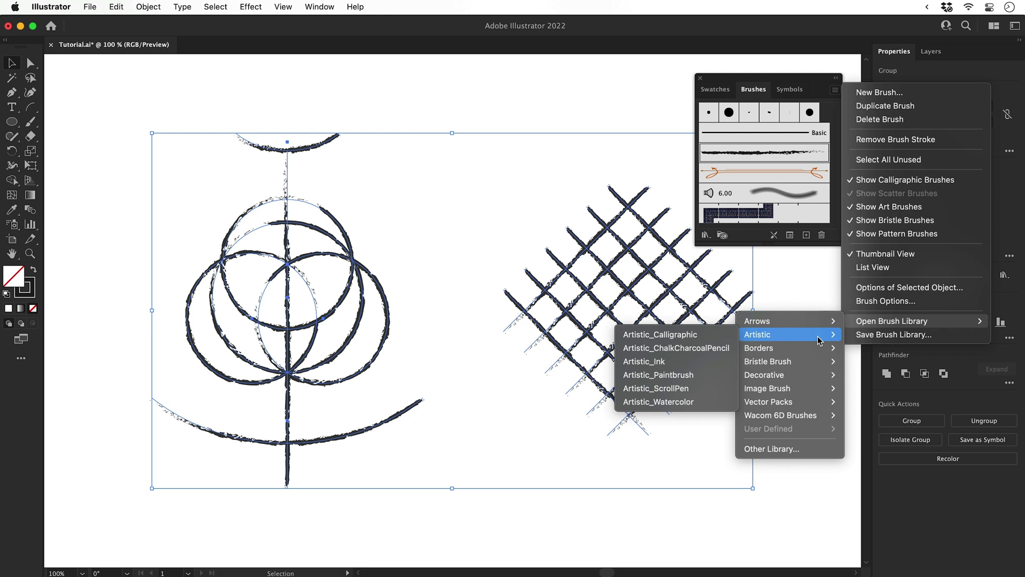
pyautogui.click(818, 302)
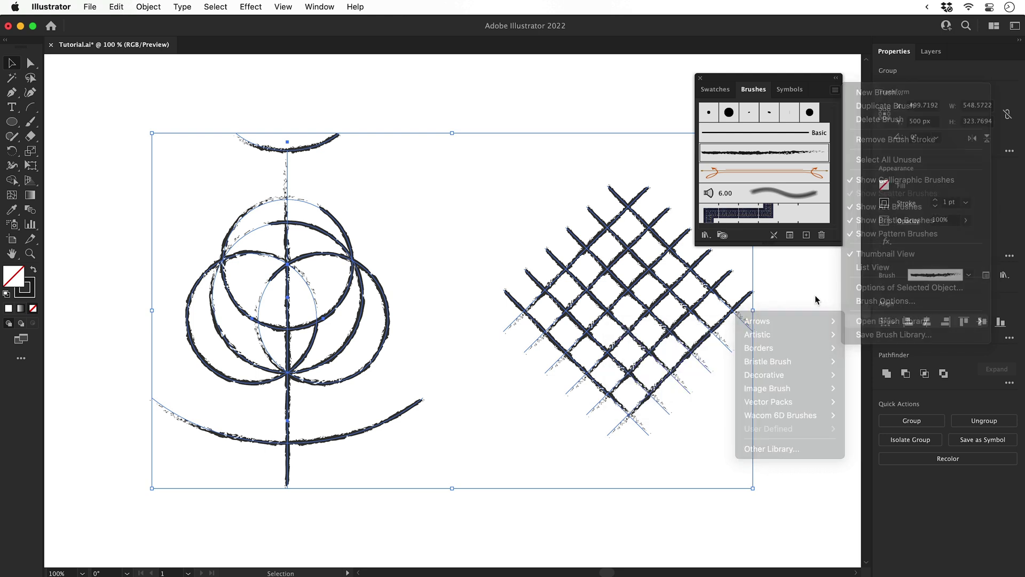
pyautogui.click(700, 78)
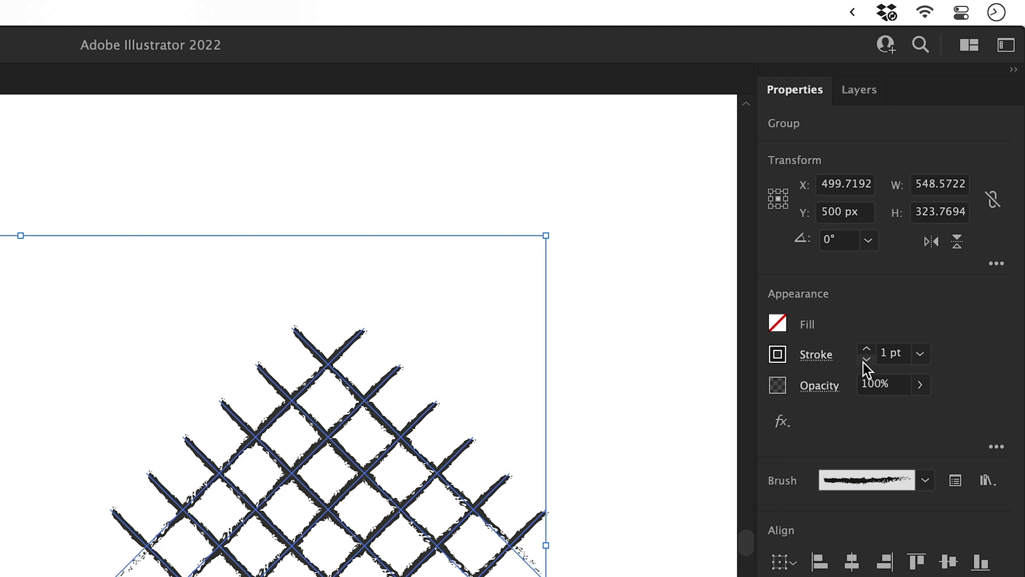
# - Set the brush strokes to 0.75 pt weight and white colour
pyautogui.click(935, 206)
pyautogui.click(936, 206)
pyautogui.click(866, 352)
pyautogui.click(866, 353)
pyautogui.click(865, 352)
pyautogui.click(866, 353)
pyautogui.click(866, 353)
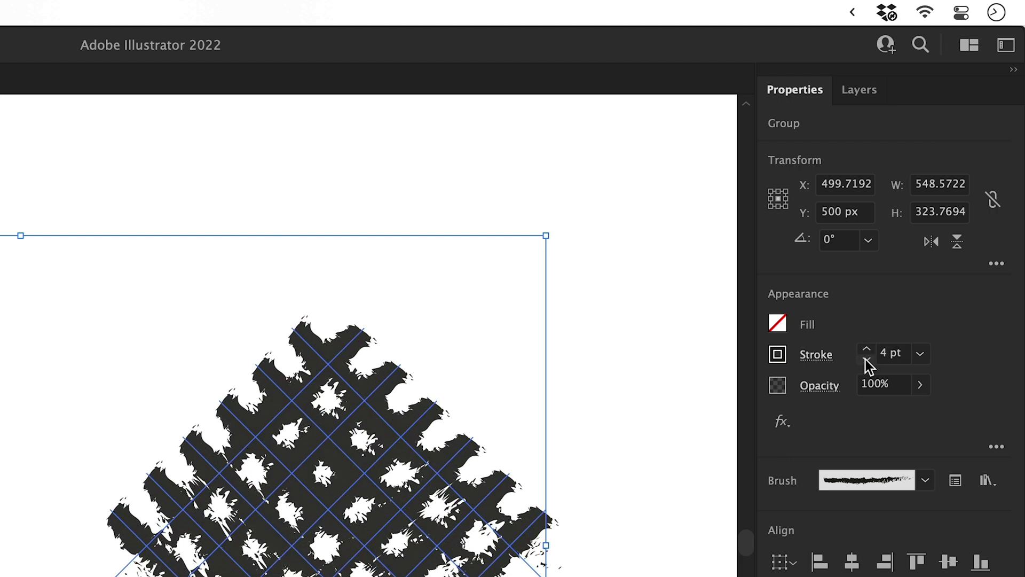
pyautogui.click(866, 360)
pyautogui.click(866, 360)
pyautogui.click(866, 360)
pyautogui.click(866, 360)
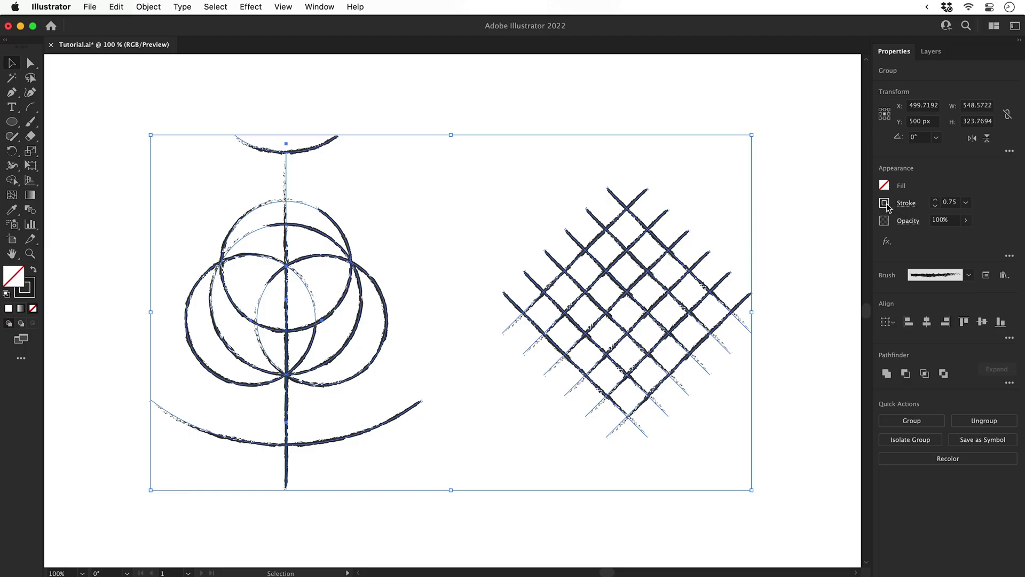
pyautogui.click(777, 354)
pyautogui.click(769, 247)
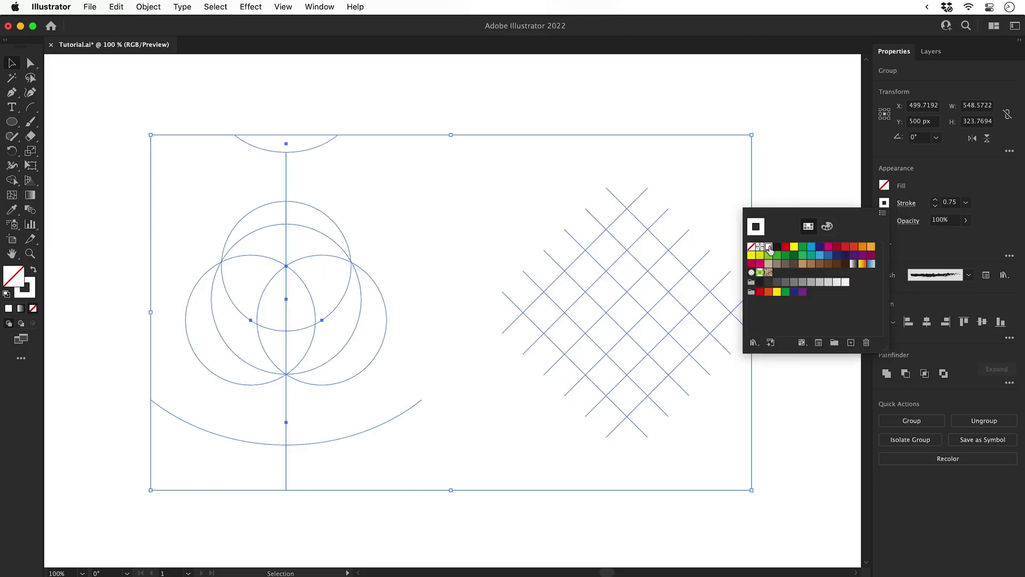
pyautogui.click(803, 188)
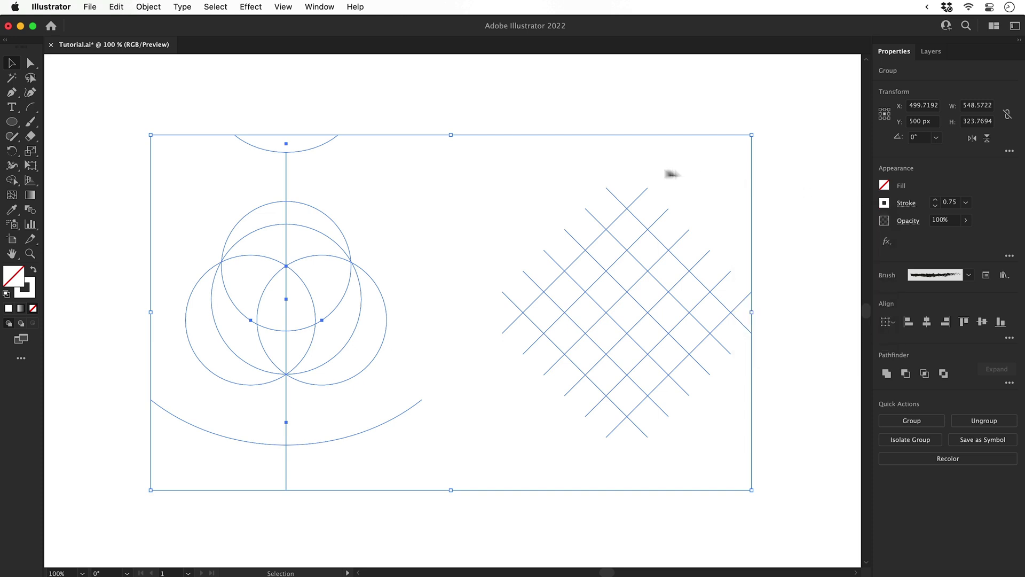
# - Select only the symbol drawing and copy it with Edit > Copy
pyautogui.moveTo(147, 106); pyautogui.dragTo(431, 505)
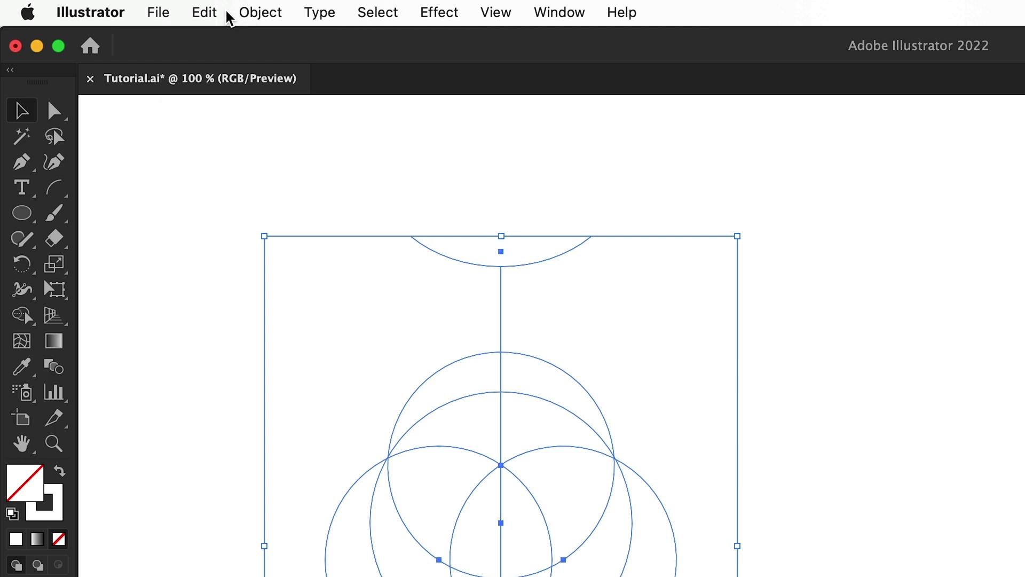
pyautogui.click(128, 7)
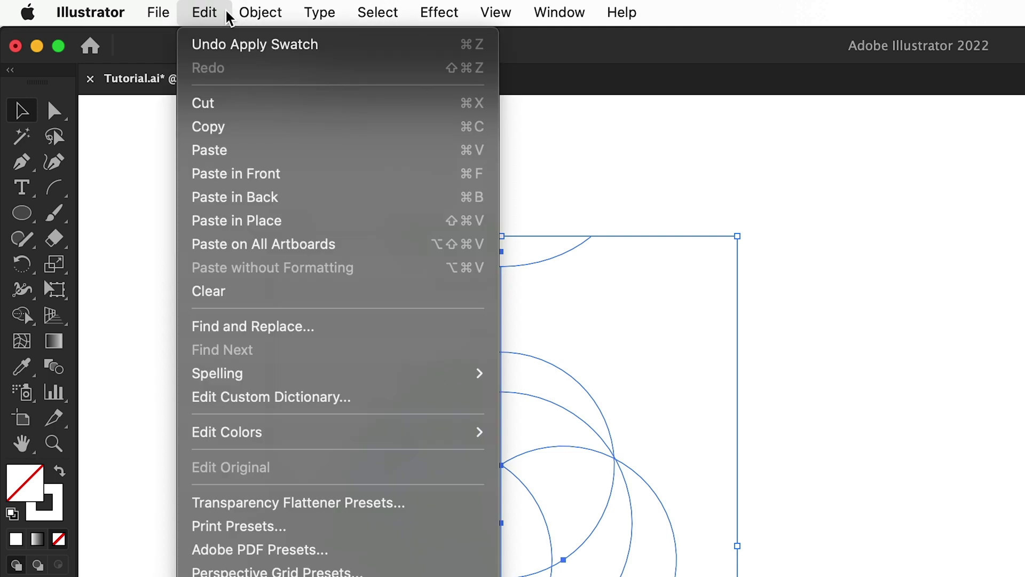
pyautogui.click(223, 129)
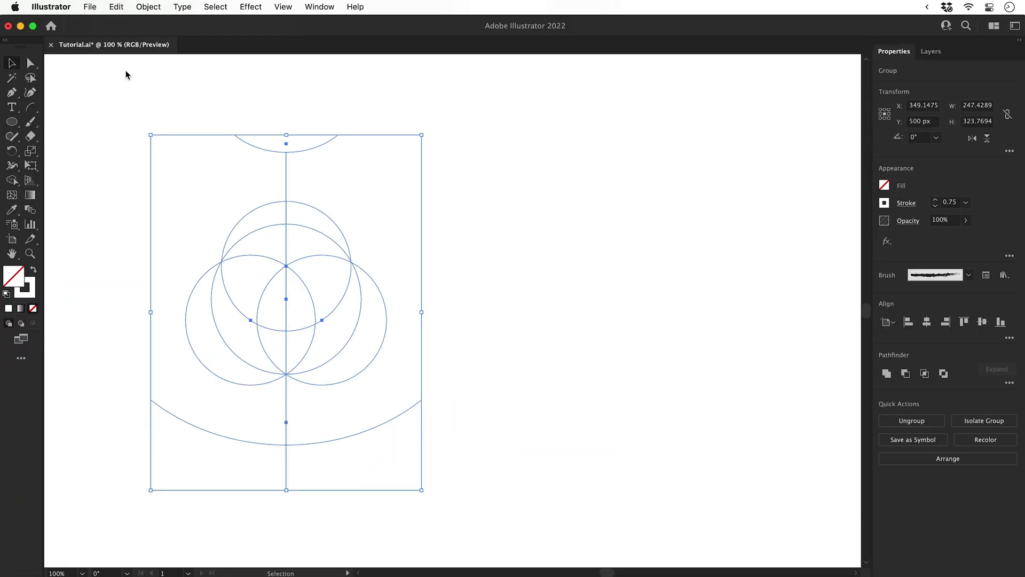
# - Paste the copied symbol into the Photoshop document as pixels
pyautogui.press('super+Tab')
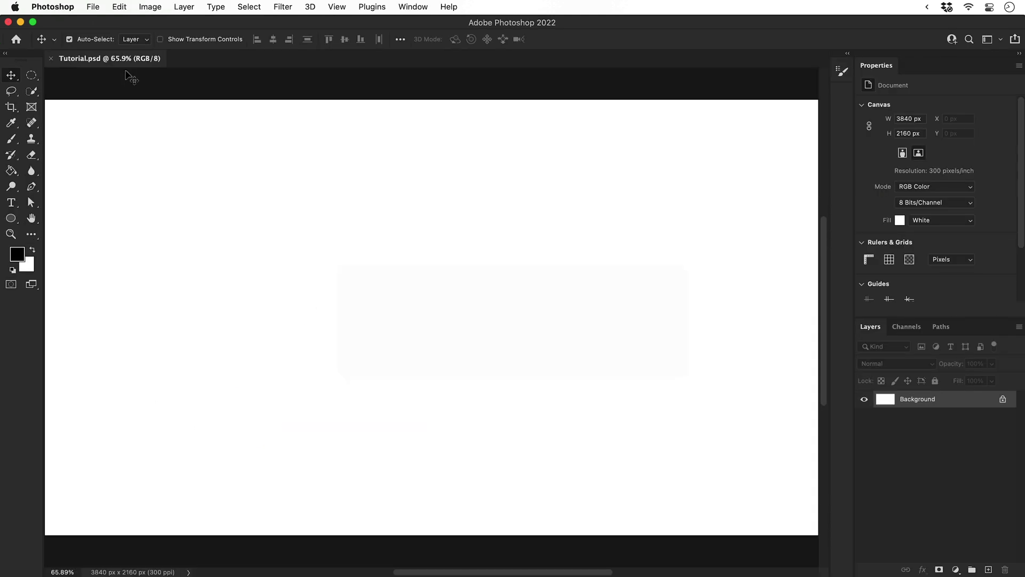
pyautogui.click(120, 7)
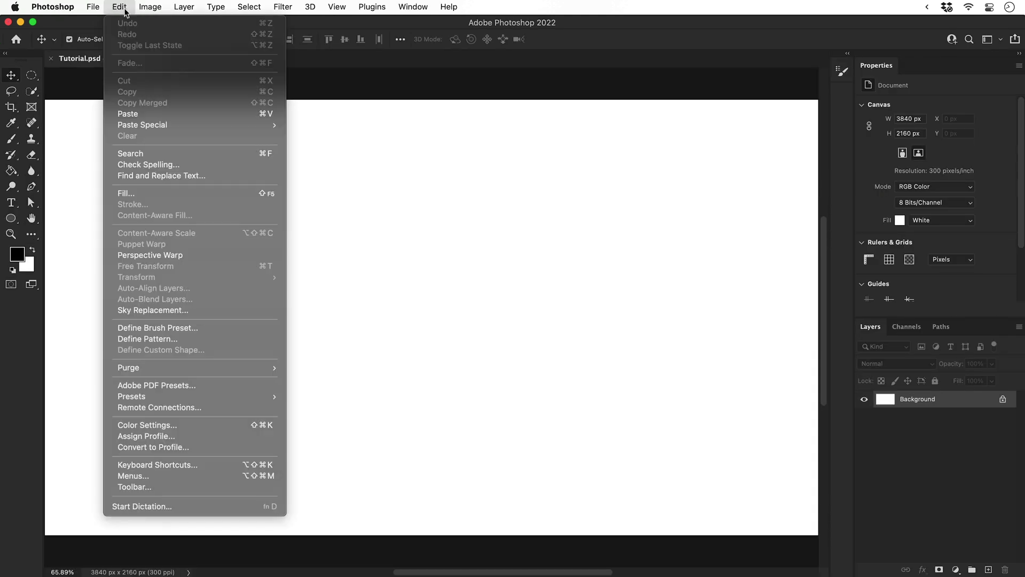
pyautogui.click(153, 114)
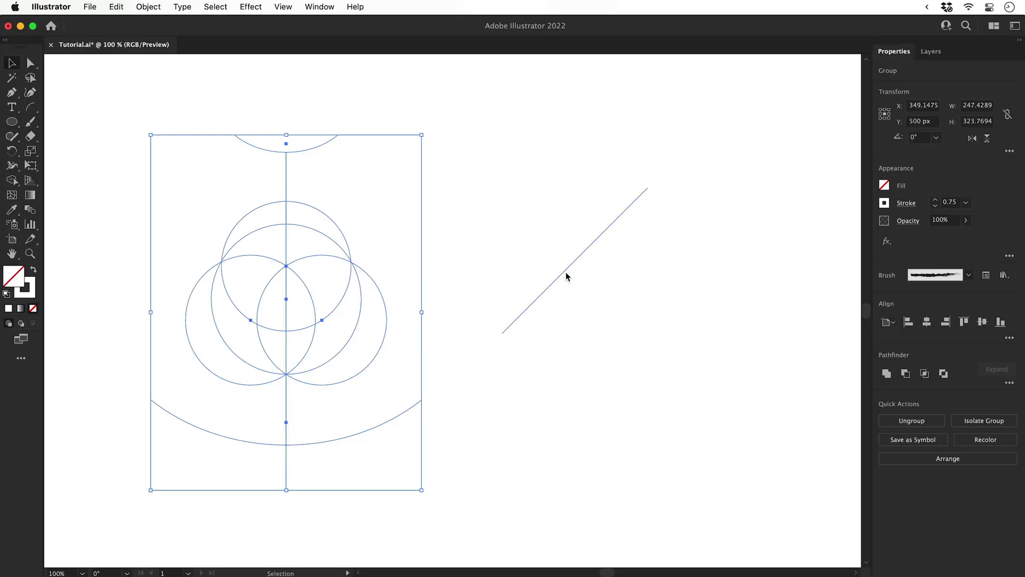
# - Copy the grid lines from Illustrator and paste them into Photoshop as pixels
pyautogui.moveTo(482, 133); pyautogui.dragTo(781, 447)
pyautogui.press('super+c')
pyautogui.press('super+Tab')
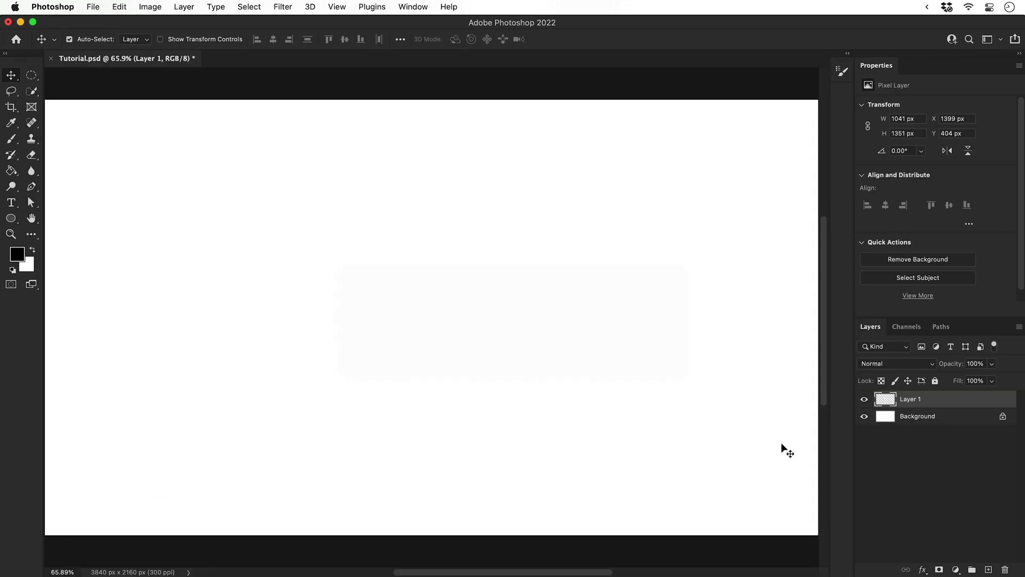
pyautogui.press('super+v')
pyautogui.press('Return')
pyautogui.press('Return')
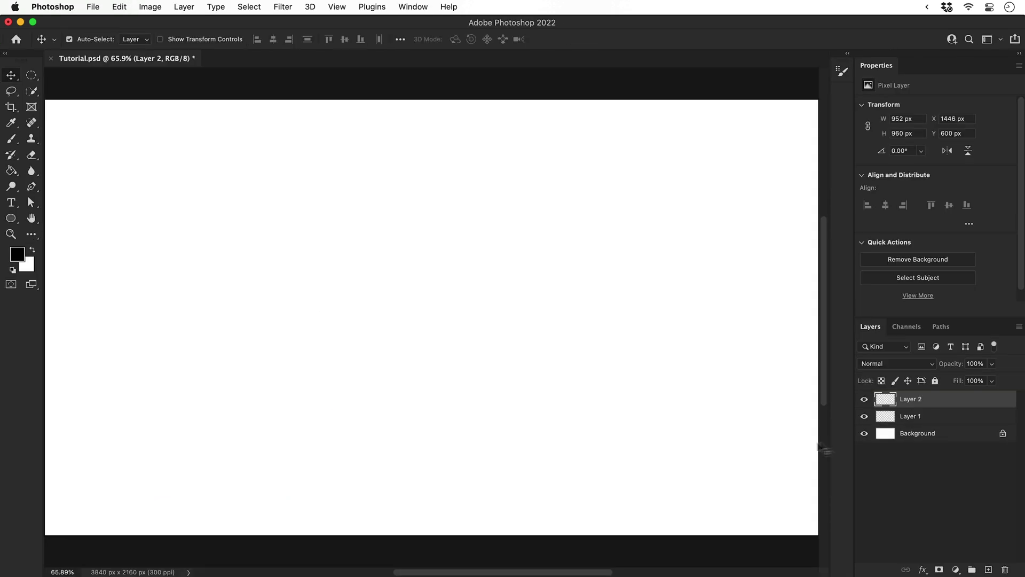
# - Fill the Background layer with black using the Paint Bucket
pyautogui.click(917, 437)
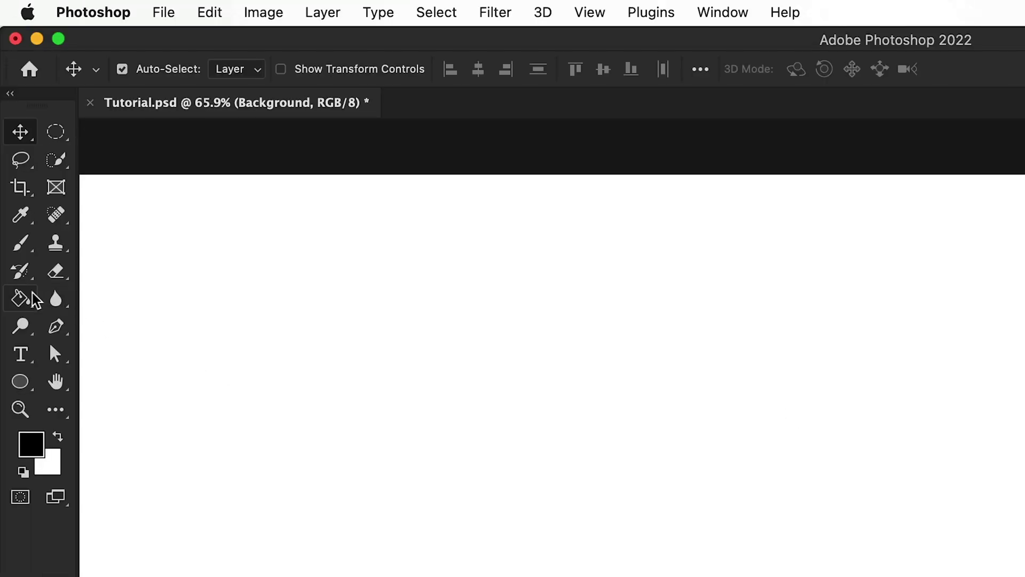
pyautogui.click(20, 171)
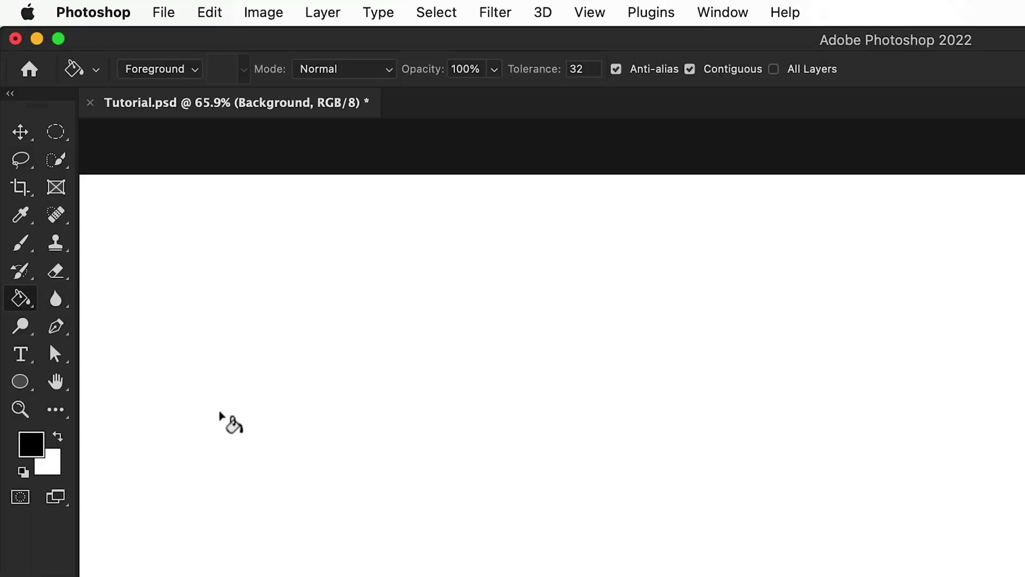
pyautogui.click(233, 424)
# - Rename the pasted layers to Symbol and Grid
pyautogui.press('v')
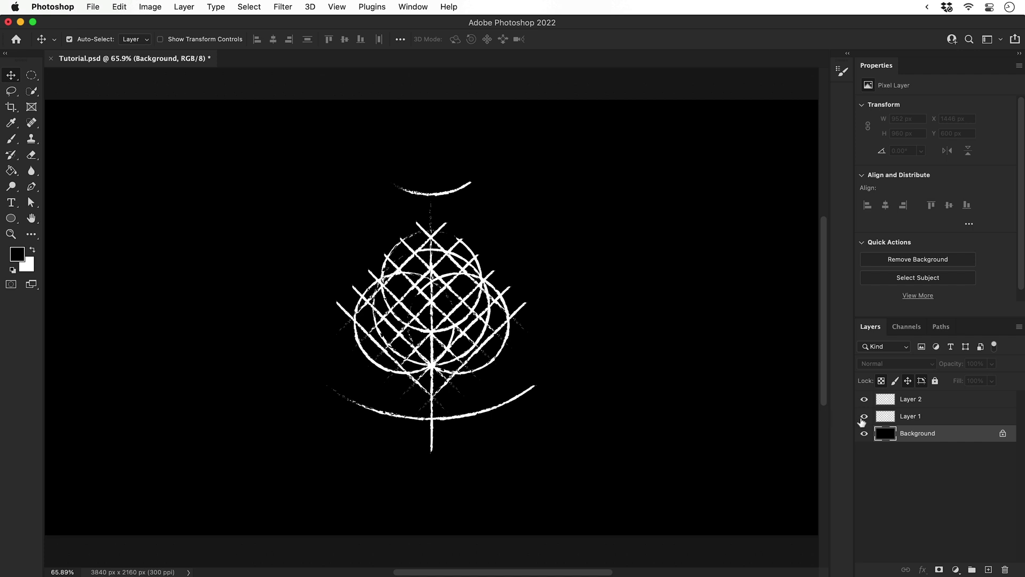
pyautogui.click(864, 417)
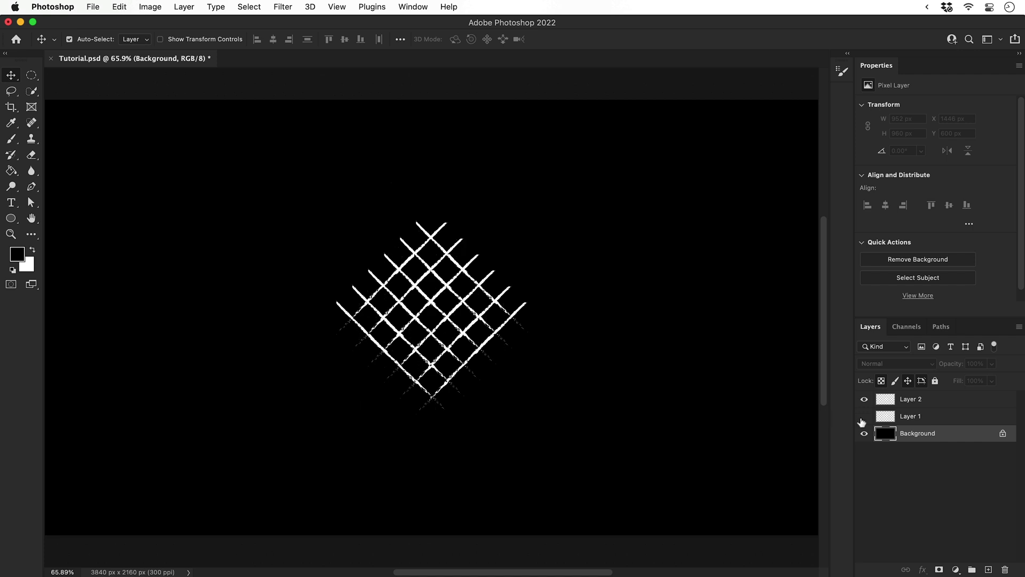
pyautogui.click(864, 416)
pyautogui.doubleClick(908, 418)
pyautogui.write('Symbol')
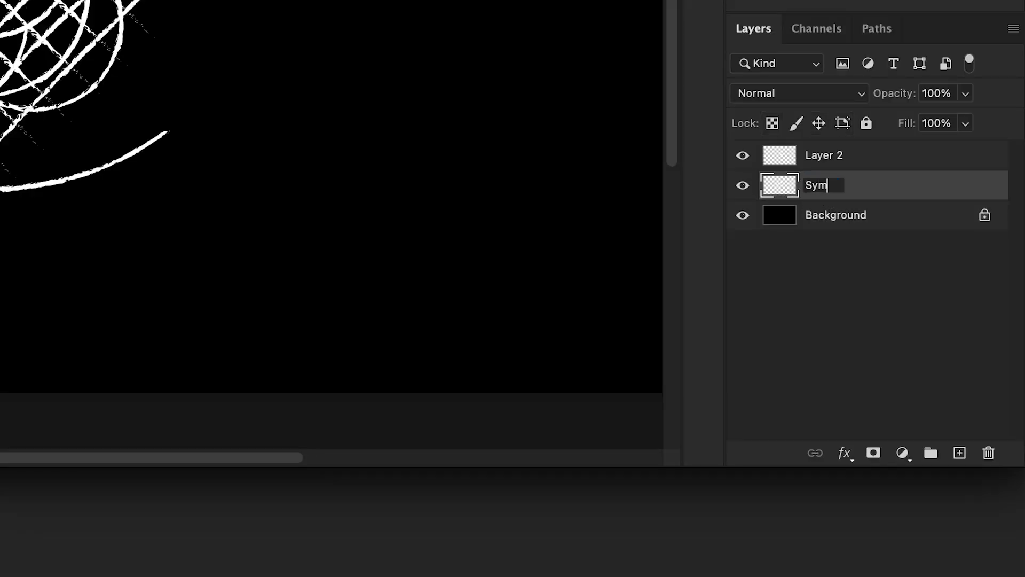
pyautogui.press('Return')
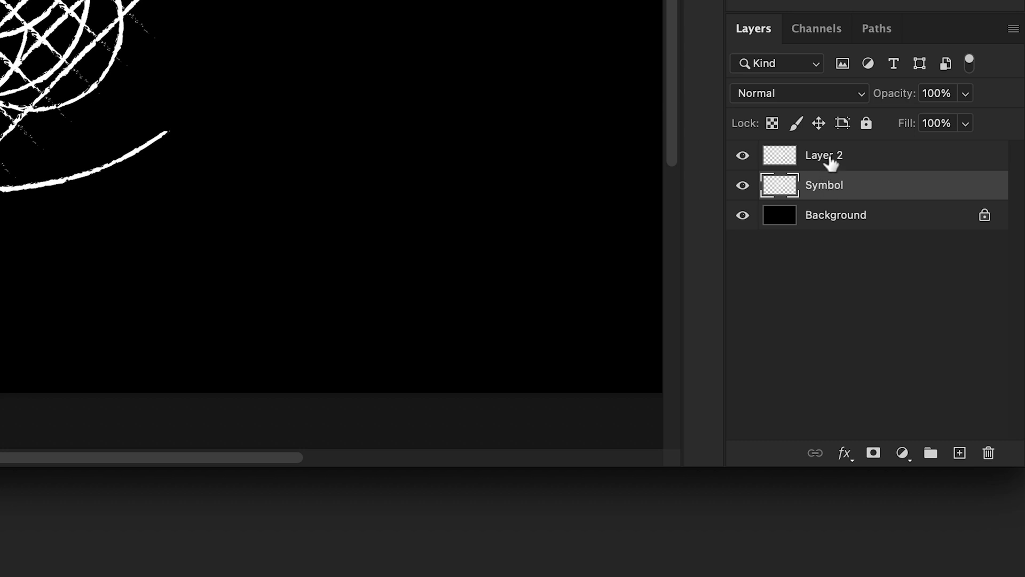
pyautogui.doubleClick(828, 155)
pyautogui.write('Grid')
pyautogui.press('Return')
# - Scale the Symbol and Grid layers together up to about 127%
pyautogui.keyDown('shift'); pyautogui.click(830, 187); pyautogui.keyUp('shift')
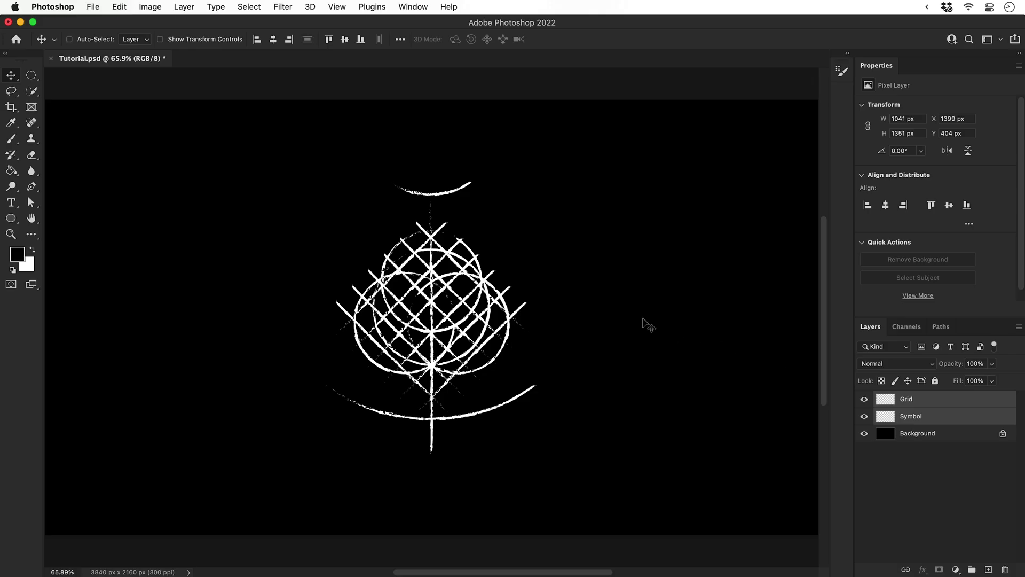
pyautogui.press('super+t')
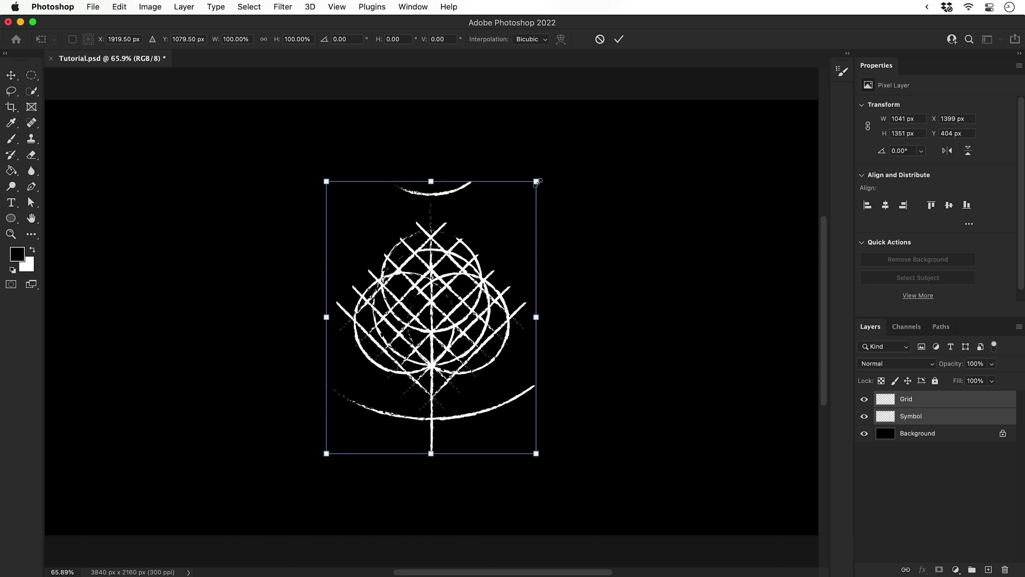
pyautogui.moveTo(538, 182); pyautogui.dragTo(567, 148)
pyautogui.press('Return')
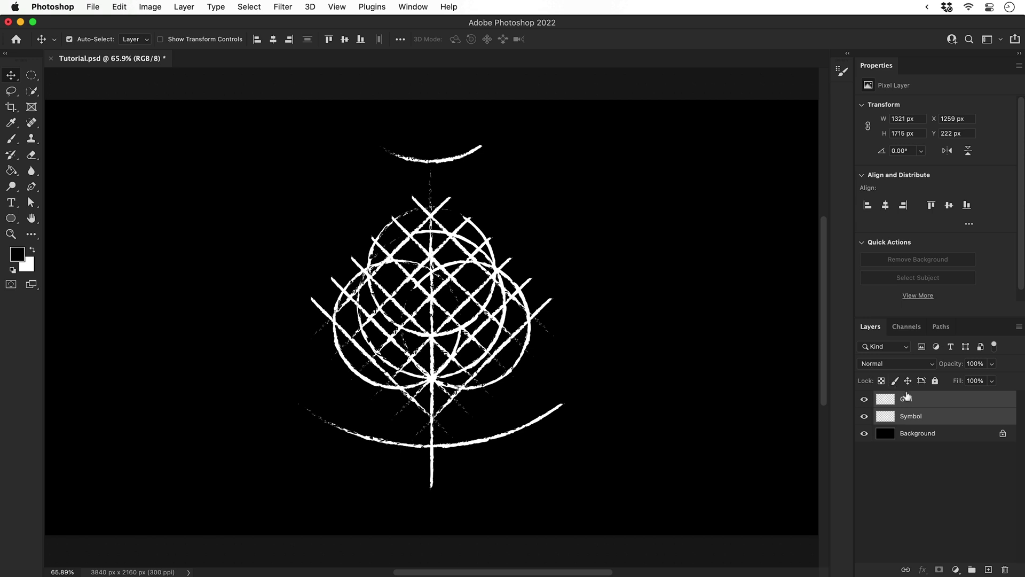
# - Enlarge the Grid layer alone to about 116% from its centre
pyautogui.click(910, 398)
pyautogui.press('super+t')
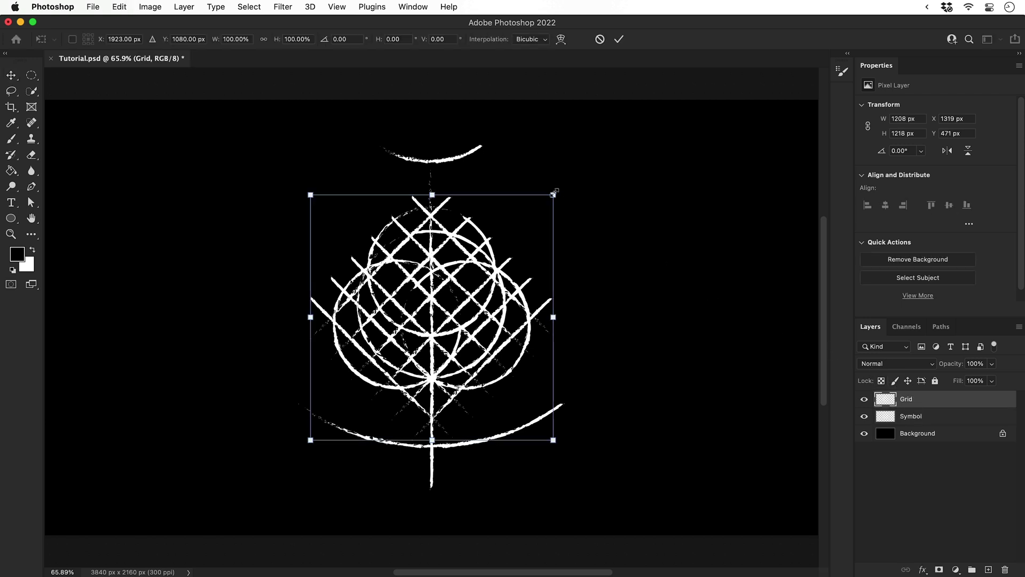
pyautogui.moveTo(556, 191); pyautogui.dragTo(570, 172)
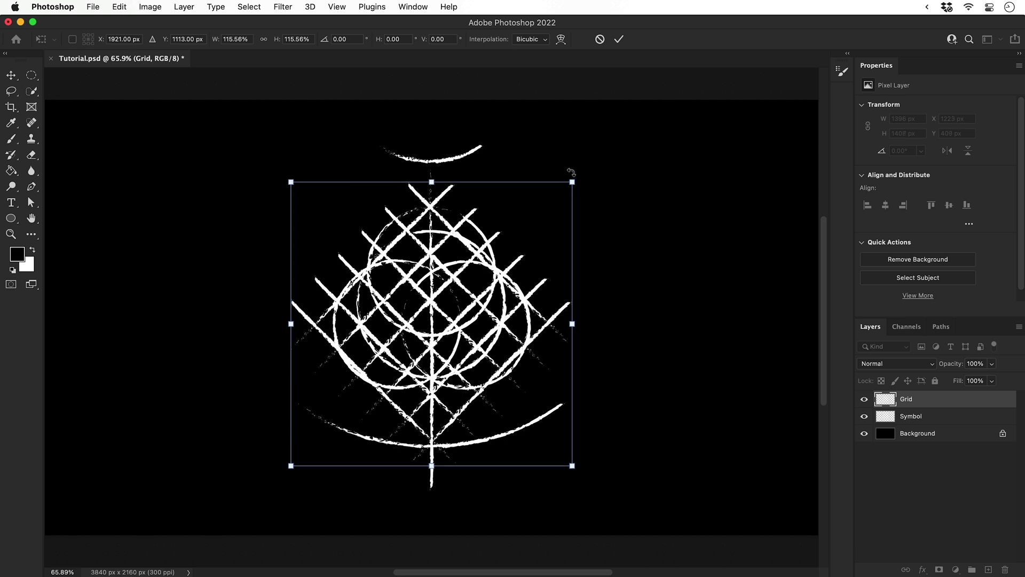
# - Commit and hide the enlarged Grid, then give the Symbol layer a white layer mask
pyautogui.press('Return')
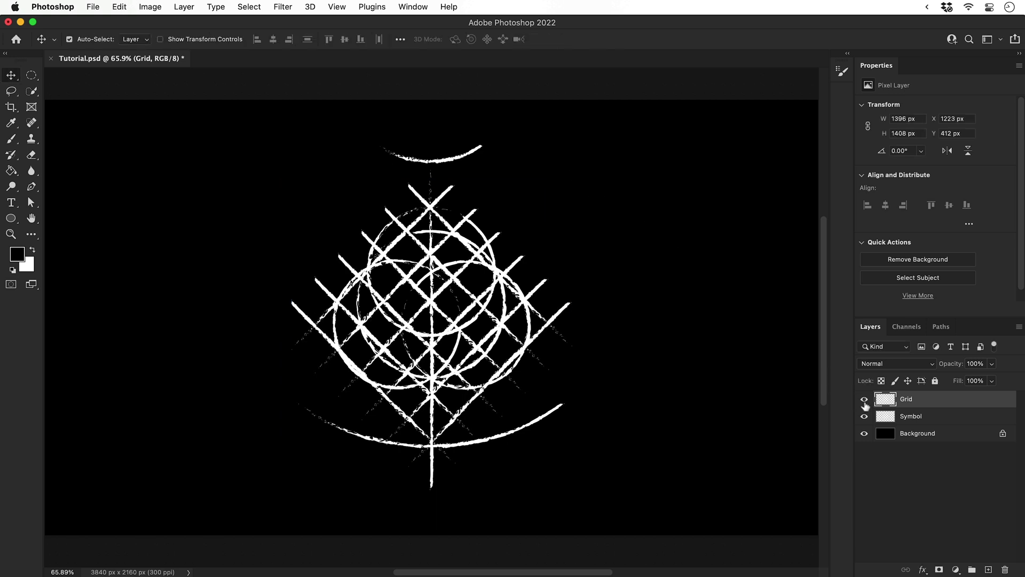
pyautogui.click(865, 401)
pyautogui.click(911, 416)
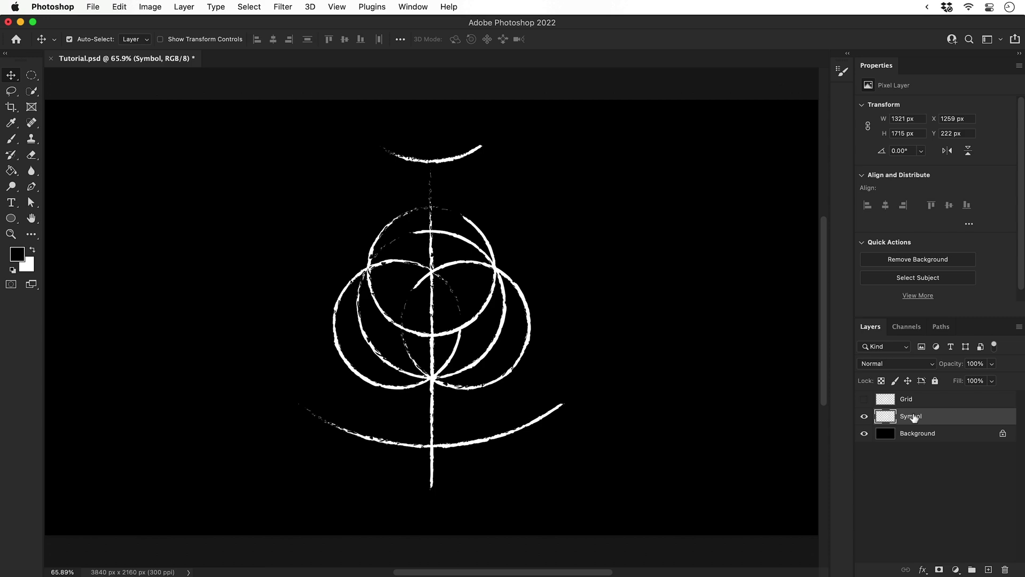
pyautogui.click(940, 570)
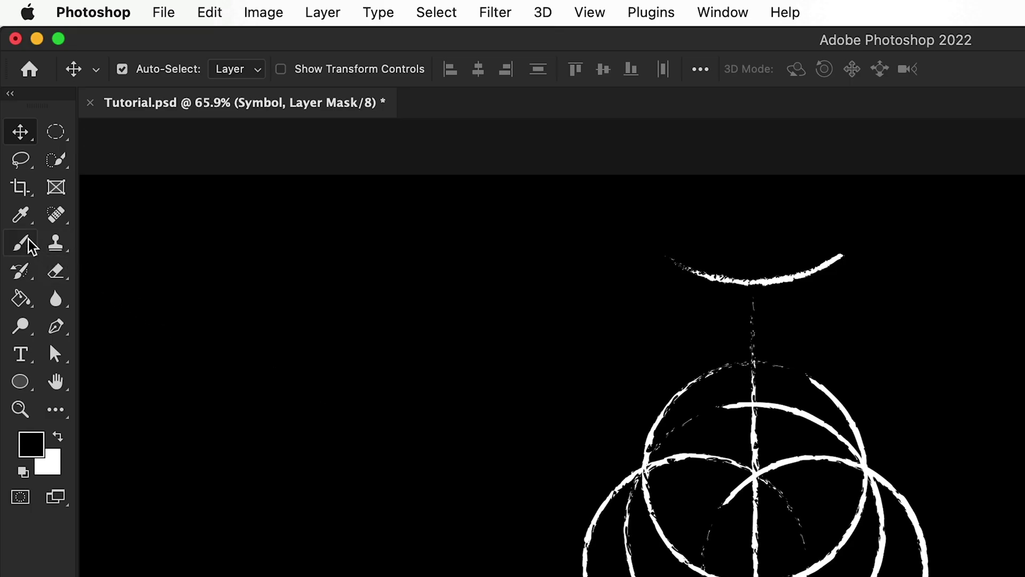
pyautogui.click(29, 244)
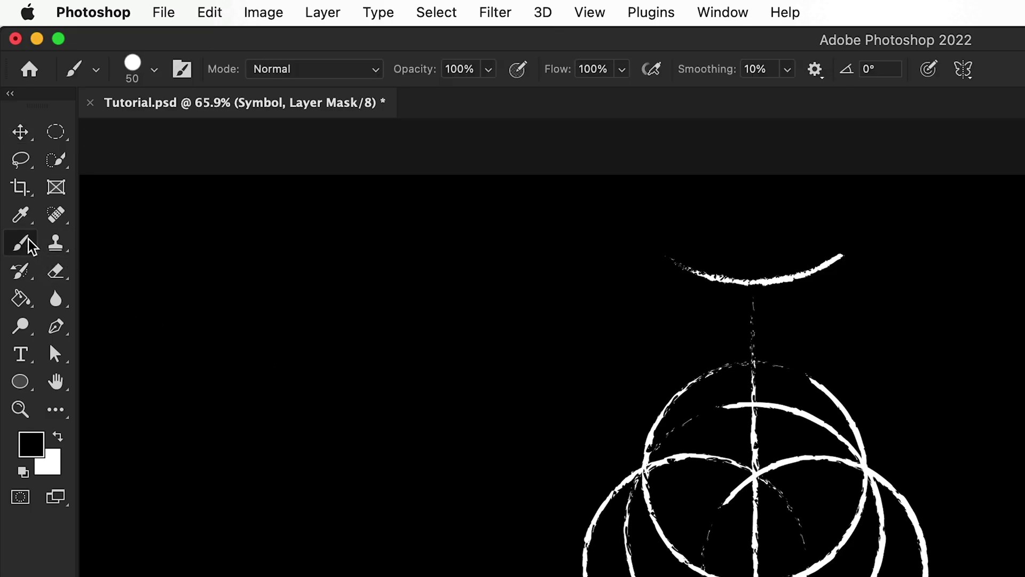
pyautogui.click(155, 70)
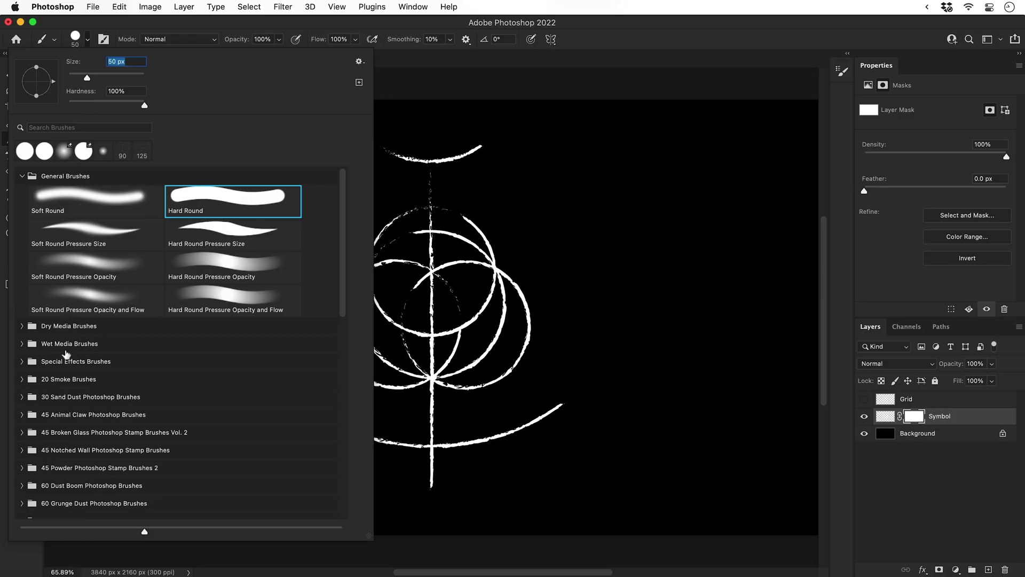
pyautogui.scroll(-4, 66, 354)
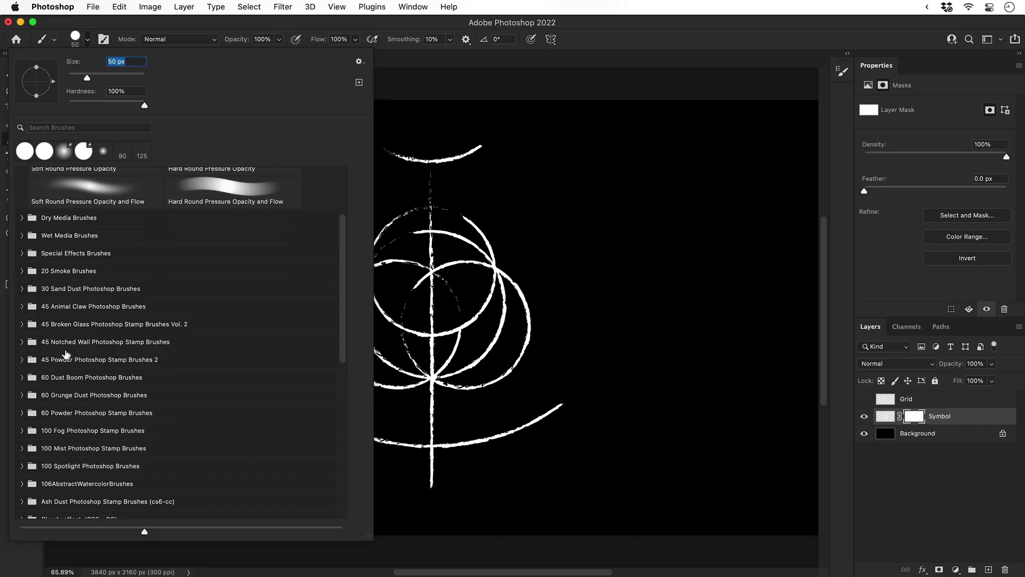
# - Choose Broken Glass brush 16 at 2500 px from the brush presets
pyautogui.click(22, 324)
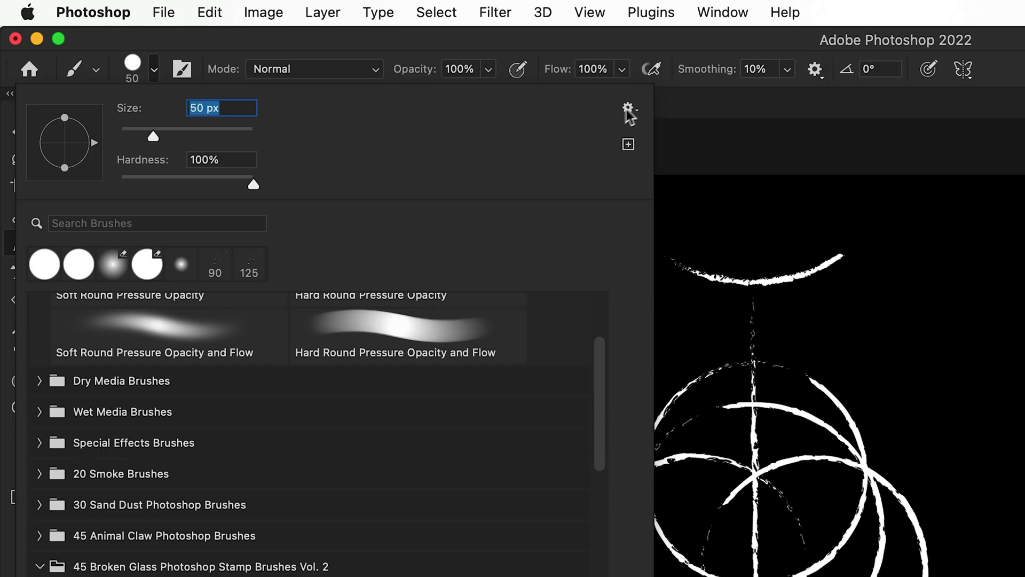
pyautogui.click(359, 62)
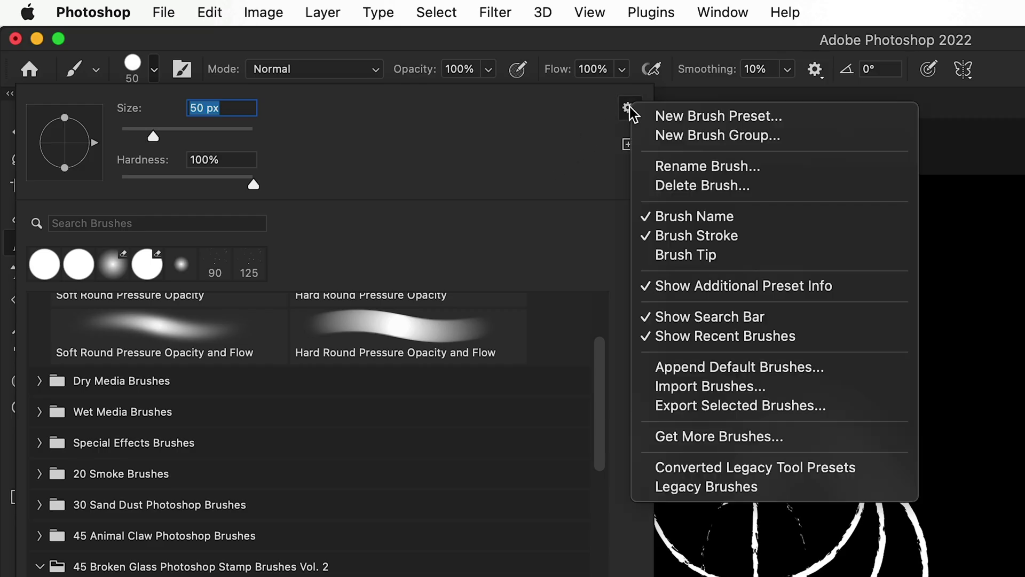
pyautogui.click(723, 255)
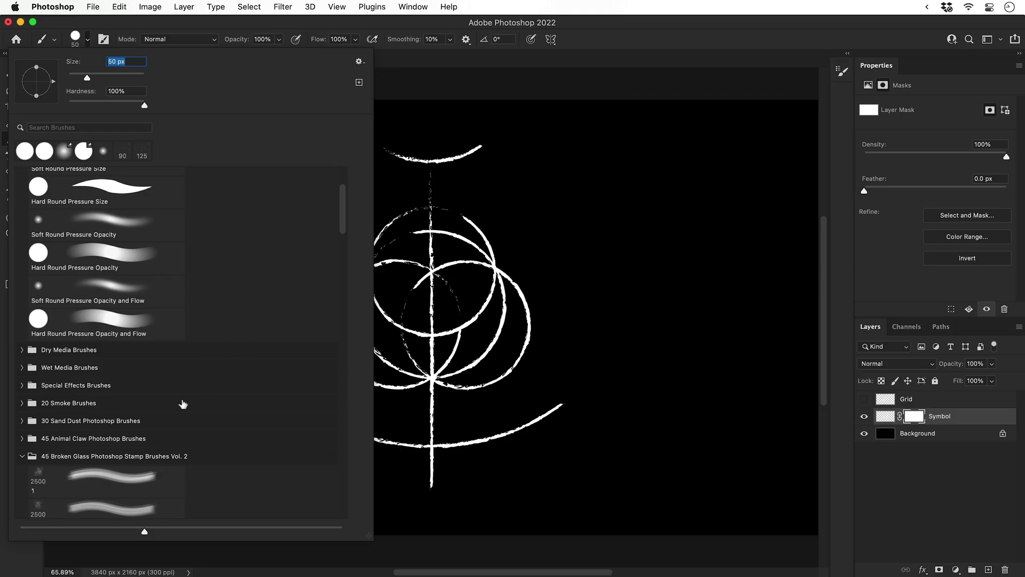
pyautogui.scroll(-6, 182, 404)
pyautogui.moveTo(370, 538); pyautogui.dragTo(389, 540)
pyautogui.click(263, 380)
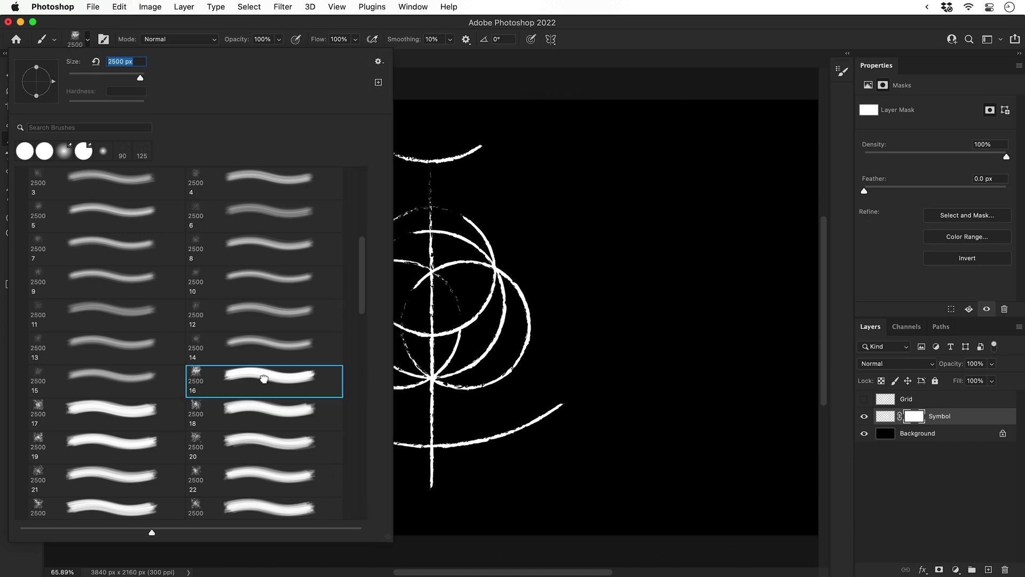
pyautogui.click(89, 41)
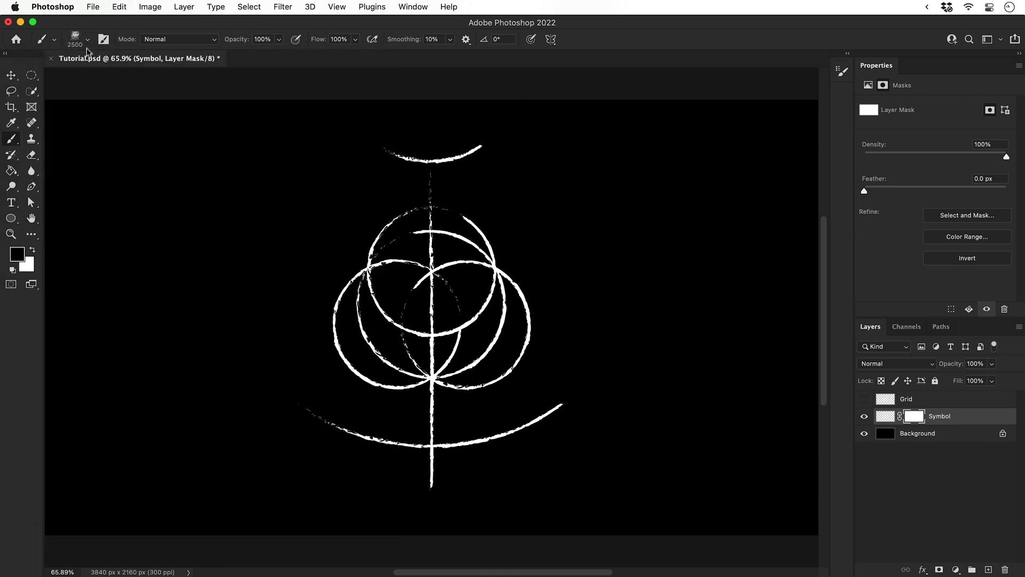
# - Set the foreground colour to pure black
pyautogui.press('i')
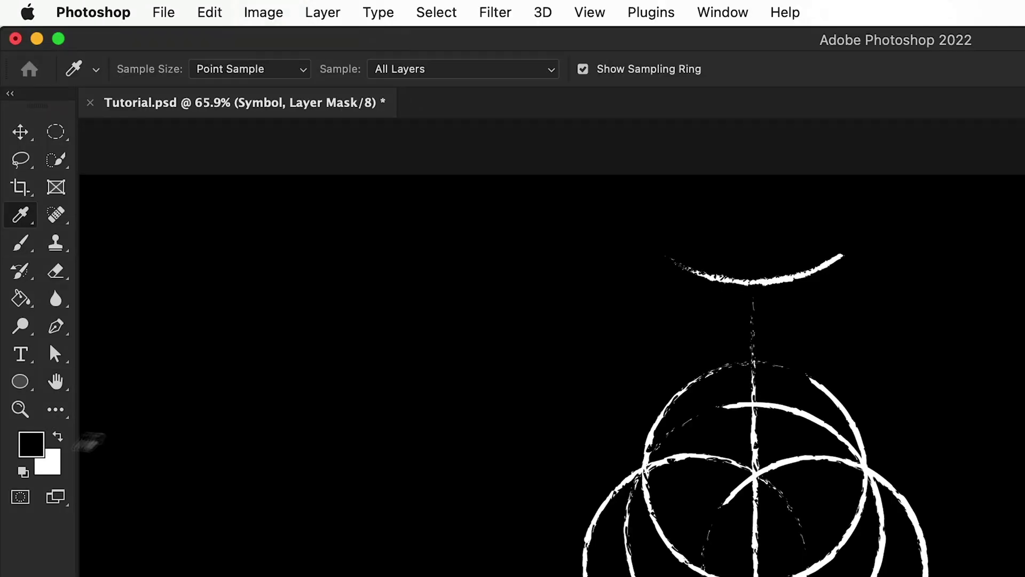
pyautogui.click(31, 445)
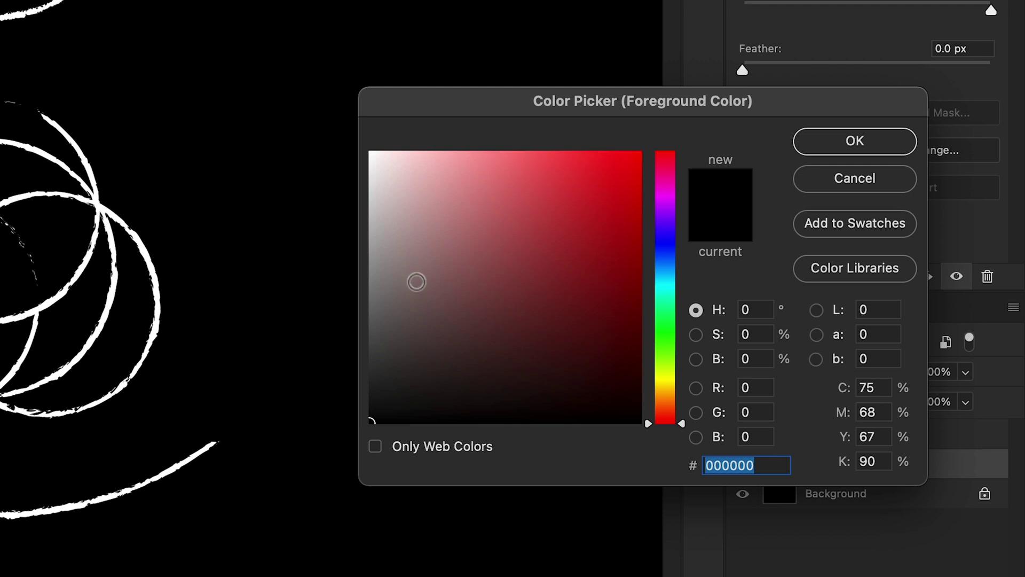
pyautogui.click(577, 243)
pyautogui.moveTo(577, 242); pyautogui.dragTo(350, 421)
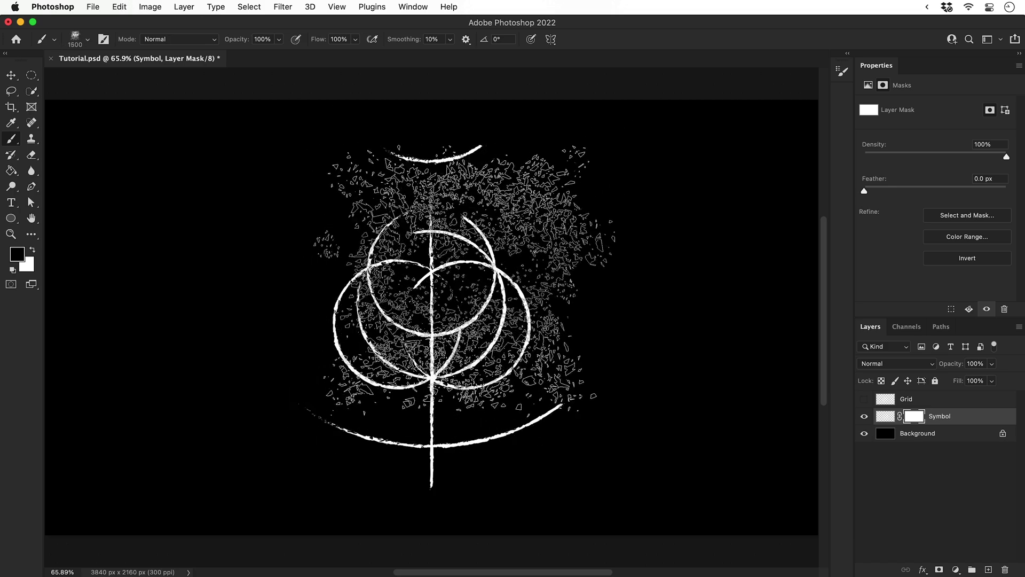
# - At 100% zoom, resize the brush to 600 px and paint out part of the top arc
pyautogui.press('super+1')
pyautogui.press('[')
pyautogui.press('[')
pyautogui.press('[')
pyautogui.press('[')
pyautogui.press('[')
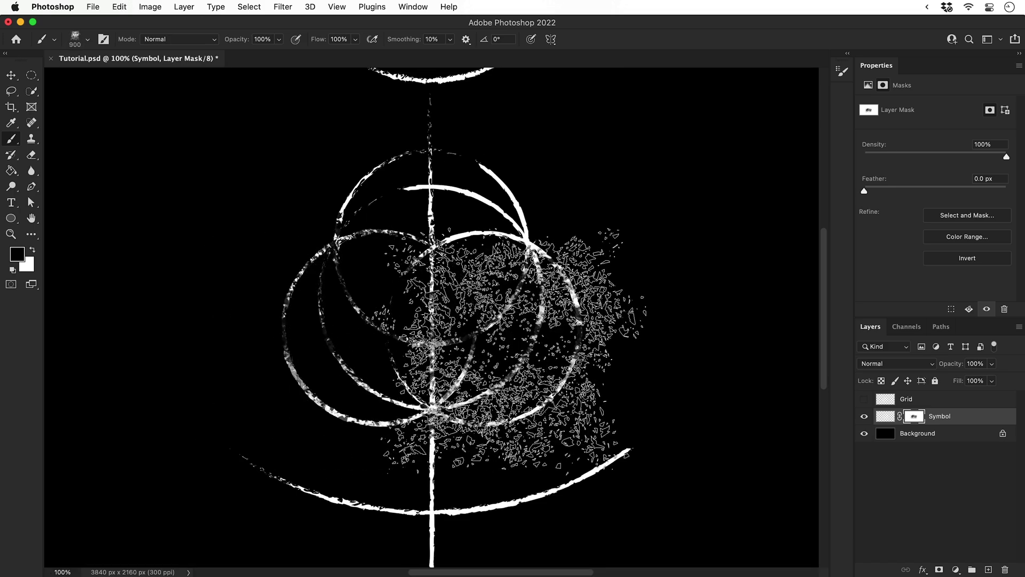
pyautogui.scroll(-5, 432, 318)
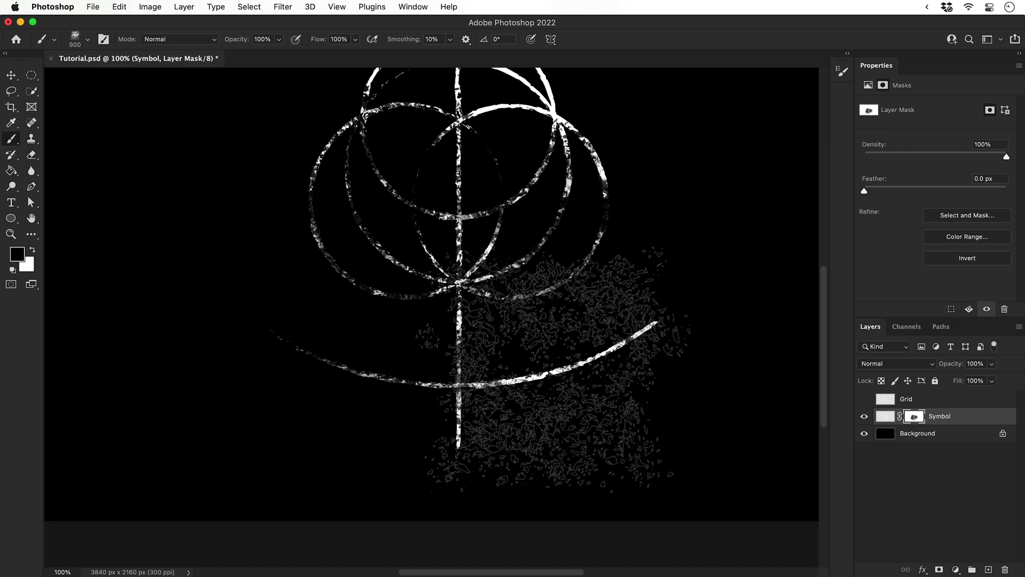
pyautogui.press('[')
pyautogui.press('[')
pyautogui.press('[')
pyautogui.press('[')
pyautogui.press('[')
pyautogui.scroll(5, 432, 317)
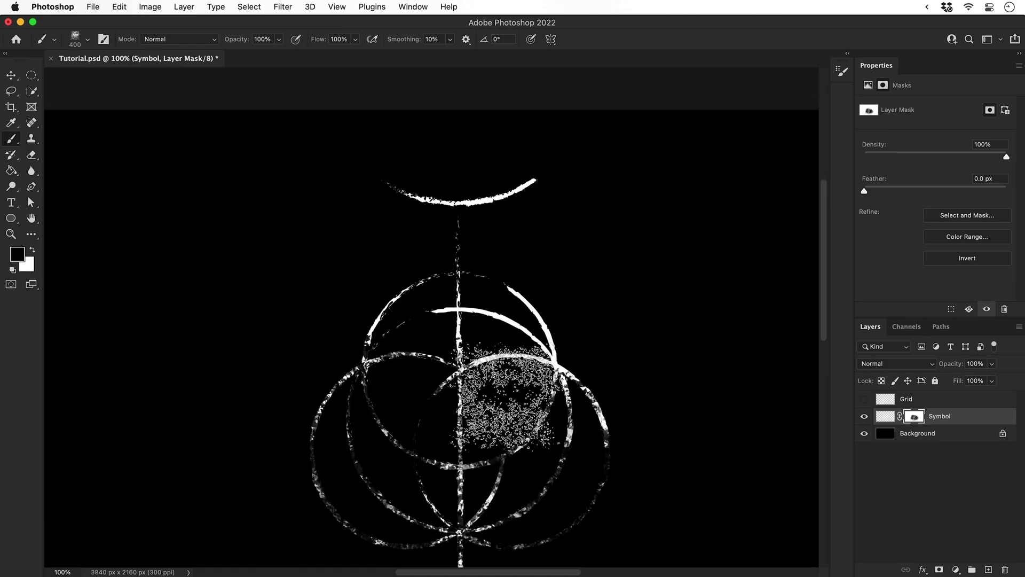
pyautogui.press(']')
pyautogui.press(']')
pyautogui.moveTo(474, 133); pyautogui.dragTo(517, 185)
pyautogui.press('super+z')
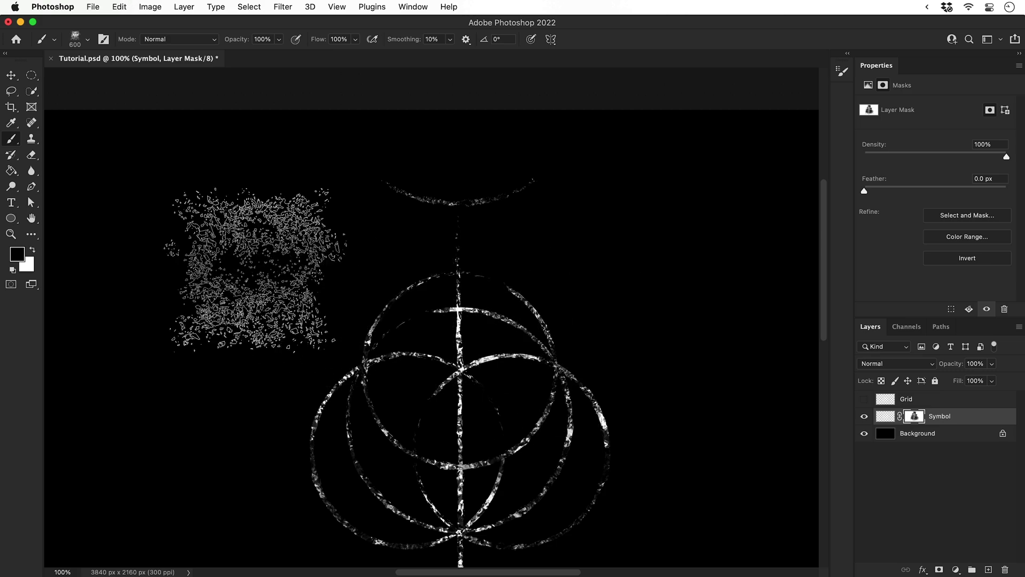
# - Refine the Symbol mask with 300 then 175 px brushes, toggling black and white
pyautogui.press('x')
pyautogui.scroll(-5, 352, 251)
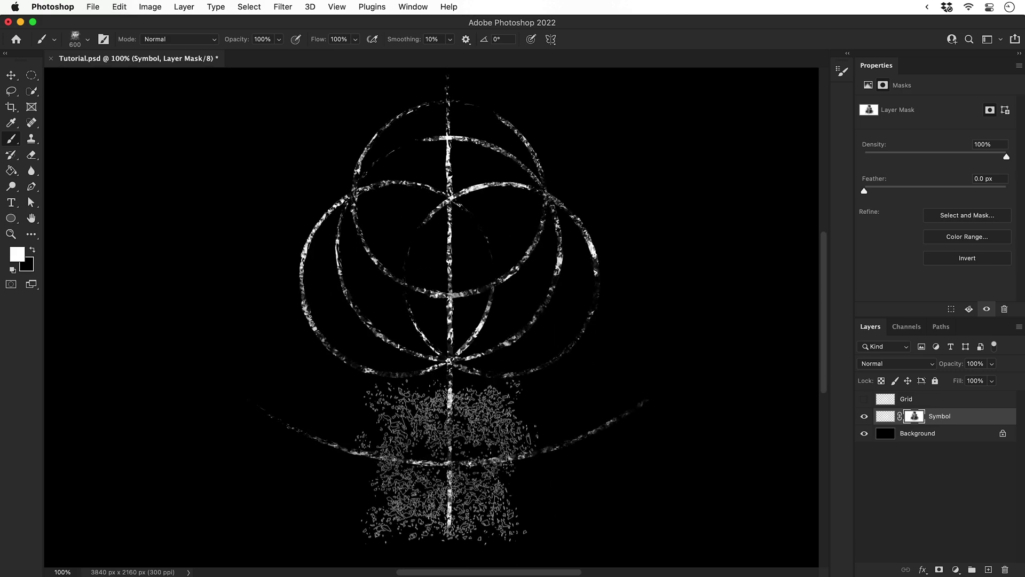
pyautogui.press('[')
pyautogui.press('[')
pyautogui.press('[')
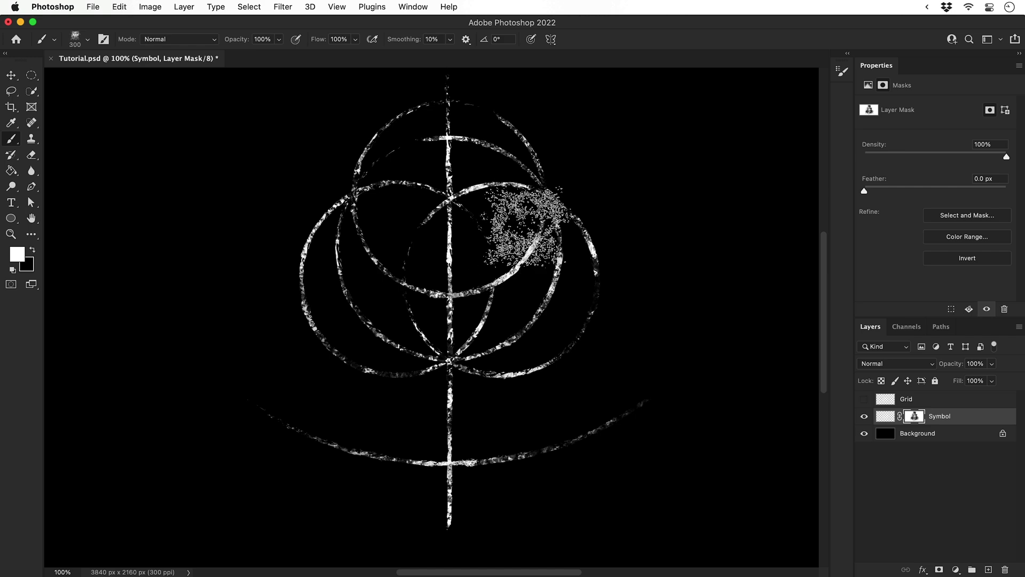
pyautogui.press('x')
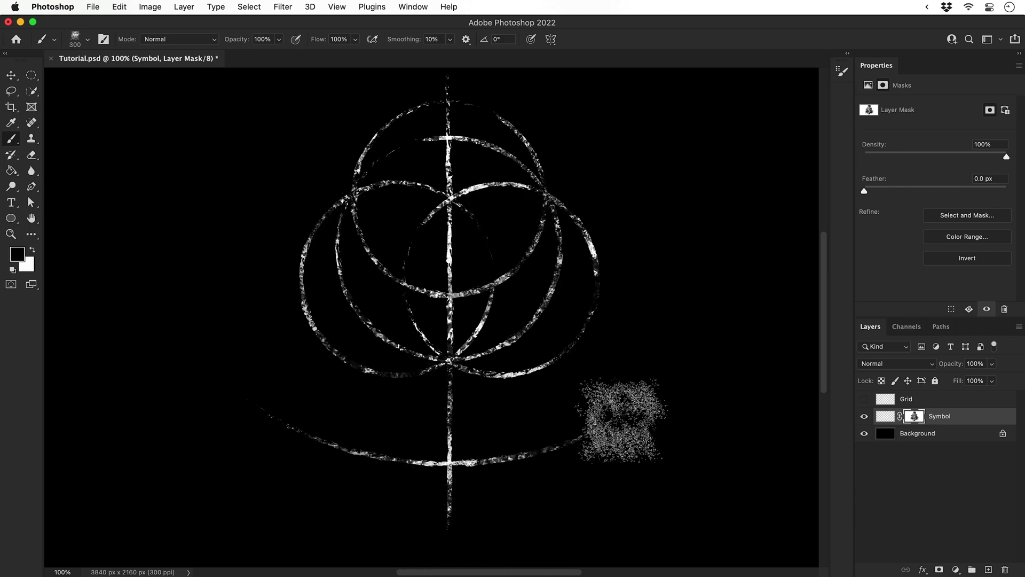
pyautogui.scroll(3, 588, 332)
pyautogui.press('x')
pyautogui.press('[')
pyautogui.press('[')
pyautogui.press('[')
pyautogui.press('[')
pyautogui.press('[')
pyautogui.press('super+minus')
pyautogui.press('v')
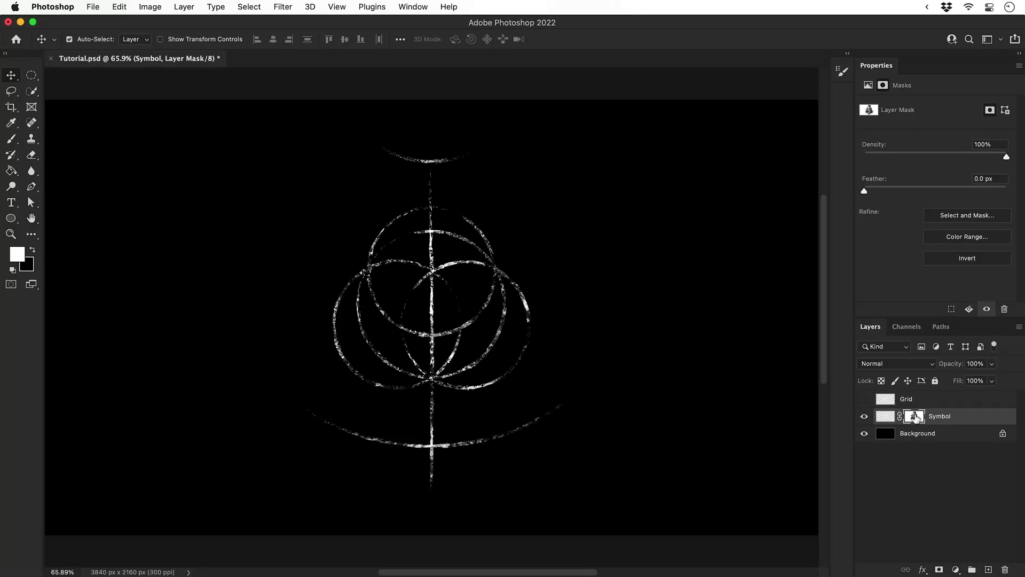
# - Compare the Symbol mask, add an empty layer above it, and load the symbol as a selection
pyautogui.keyDown('shift'); pyautogui.click(915, 418); pyautogui.keyUp('shift')
pyautogui.keyDown('shift'); pyautogui.click(915, 418); pyautogui.keyUp('shift')
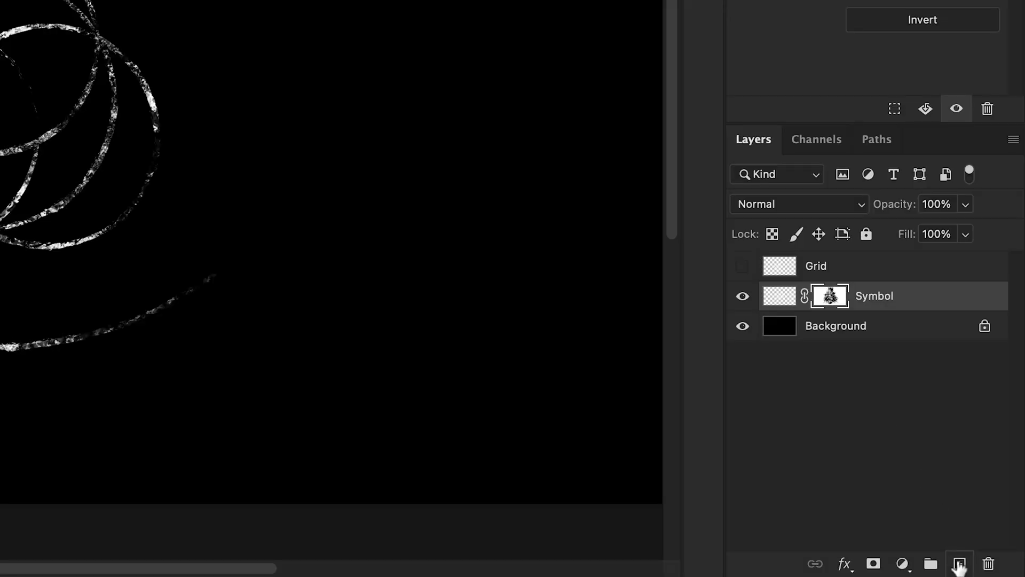
pyautogui.click(989, 569)
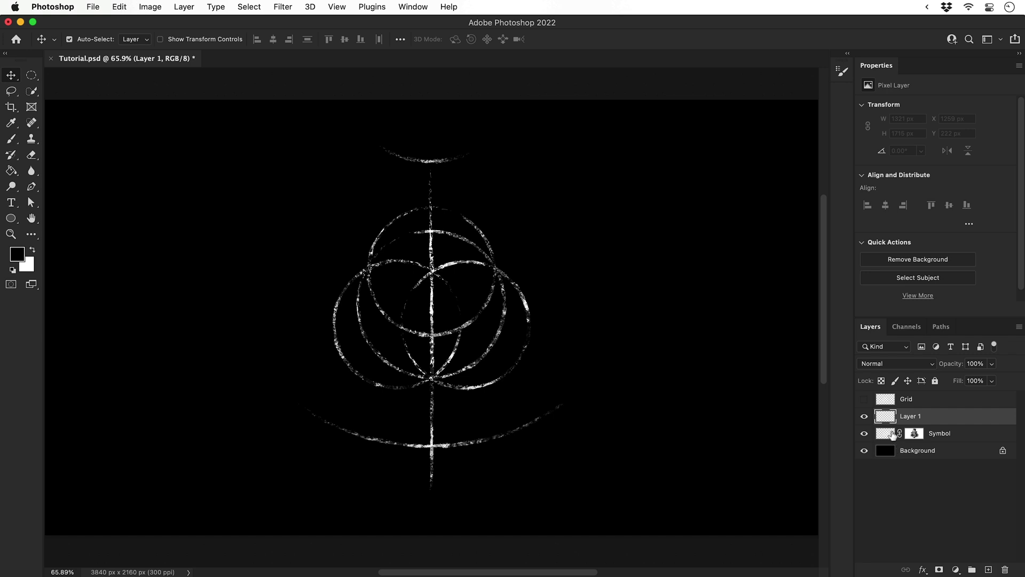
pyautogui.click(894, 436)
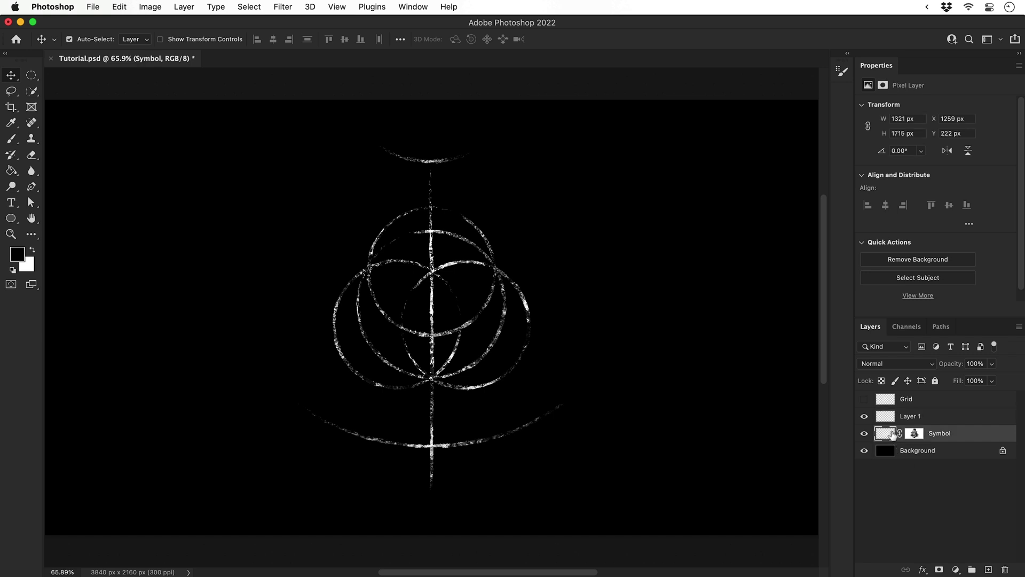
pyautogui.keyDown('super'); pyautogui.click(893, 434); pyautogui.keyUp('super')
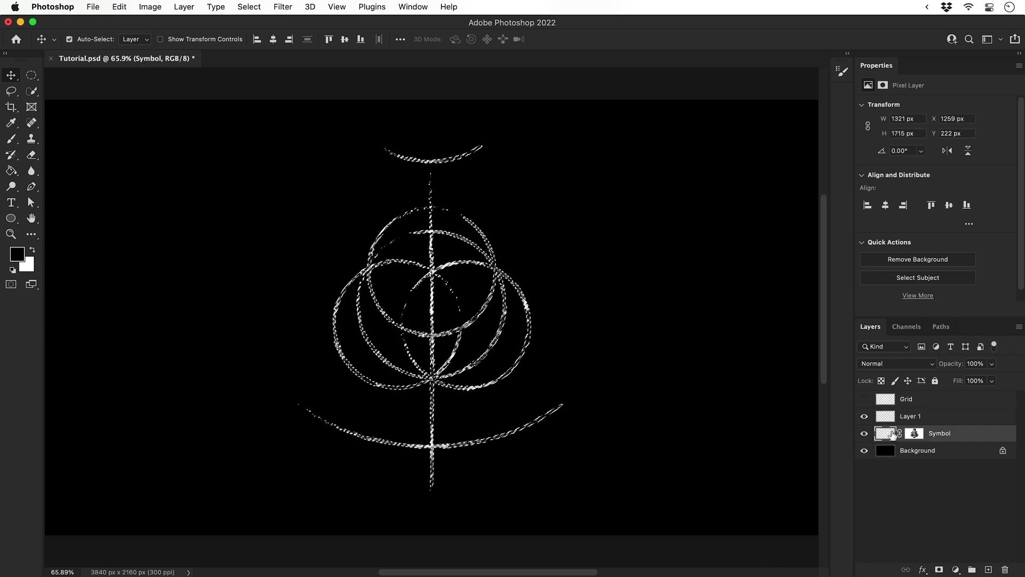
# - Expand the selection by 25 pixels via Select > Modify > Expand
pyautogui.press('super+plus')
pyautogui.press('super+plus')
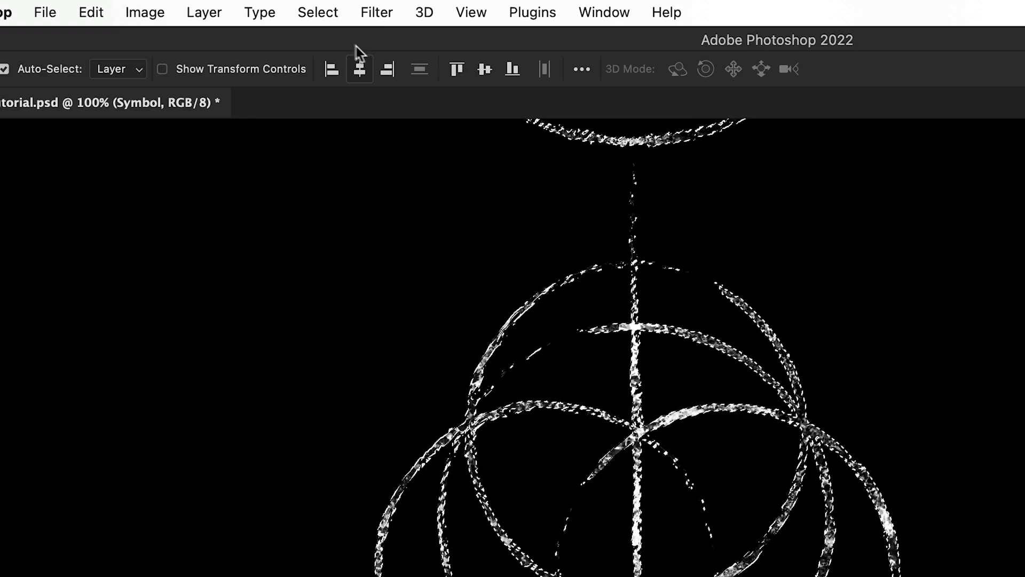
pyautogui.click(248, 7)
pyautogui.moveTo(339, 327)
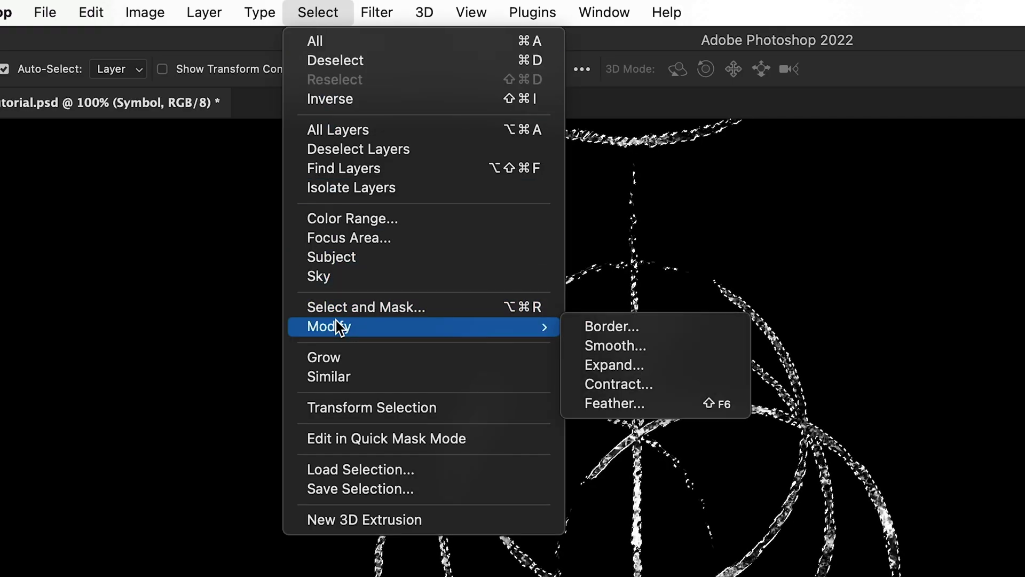
pyautogui.click(591, 364)
pyautogui.write('25')
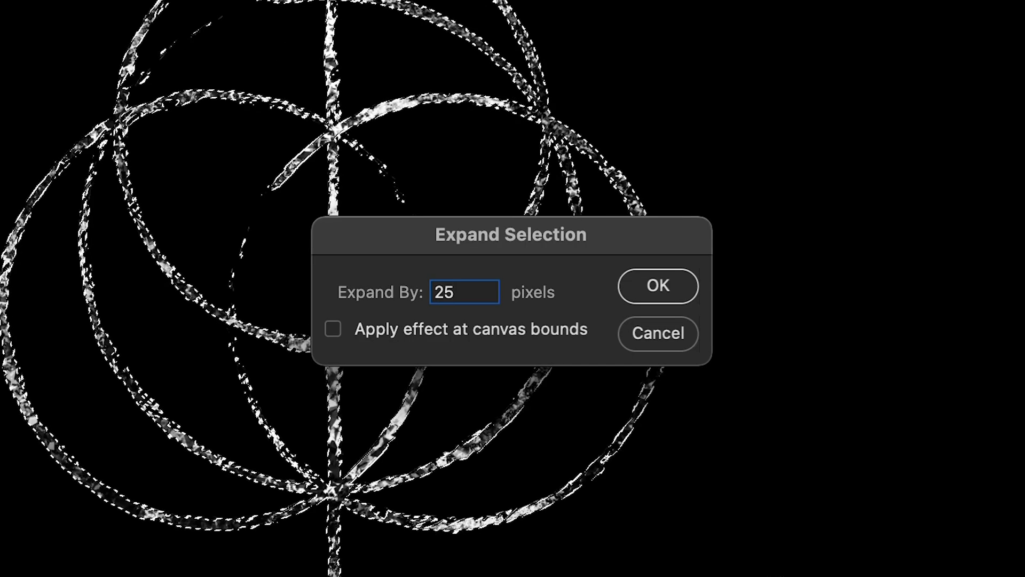
pyautogui.press('Return')
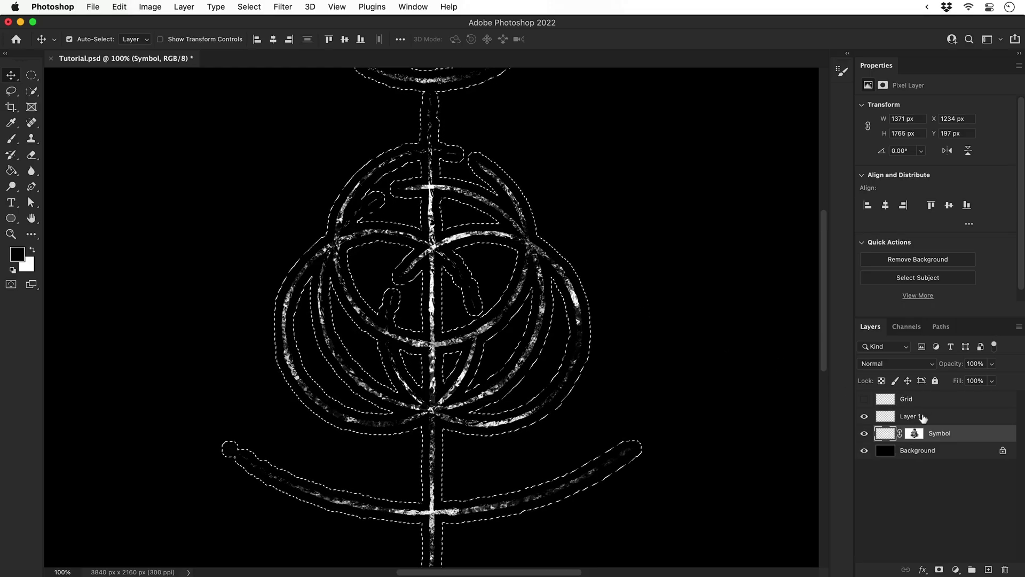
# - On Layer 1 with a white brush, dab texture on the stem crossing and centre
pyautogui.hotkey('alt', ']')
pyautogui.press('b')
pyautogui.press('x')
pyautogui.scroll(-3, 554, 396)
pyautogui.click(446, 439)
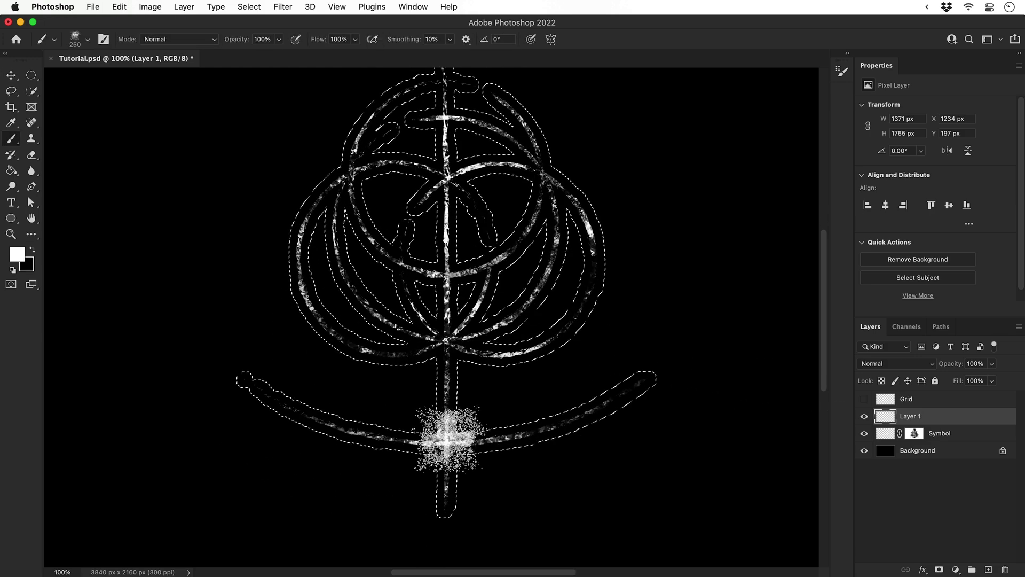
pyautogui.click(448, 333)
pyautogui.scroll(3, 449, 337)
# - With a 300 px brush, paint white over the stem top, right crescent, bottom bar and arcs
pyautogui.press(']')
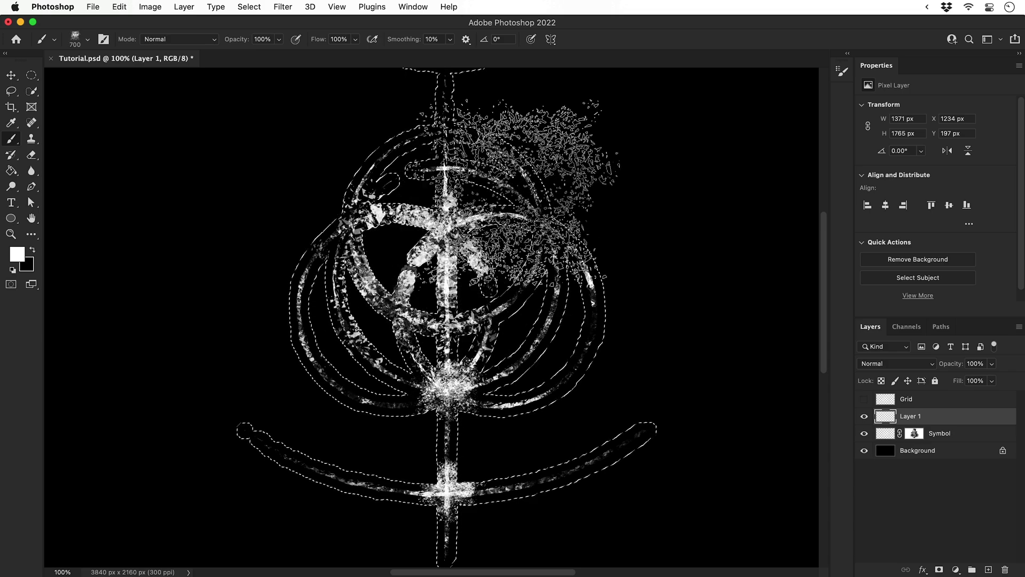
pyautogui.scroll(3, 470, 214)
pyautogui.moveTo(444, 240); pyautogui.dragTo(458, 194)
pyautogui.scroll(-3, 458, 195)
pyautogui.moveTo(481, 272); pyautogui.dragTo(528, 235)
pyautogui.moveTo(408, 441)
pyautogui.mouseDown()
pyautogui.moveTo(469, 423)
pyautogui.moveTo(458, 481)
pyautogui.mouseUp()
pyautogui.moveTo(299, 342)
pyautogui.mouseDown()
pyautogui.moveTo(274, 310)
pyautogui.moveTo(269, 238)
pyautogui.mouseUp()
pyautogui.moveTo(556, 368)
pyautogui.mouseDown()
pyautogui.moveTo(609, 275)
pyautogui.moveTo(614, 286)
pyautogui.mouseUp()
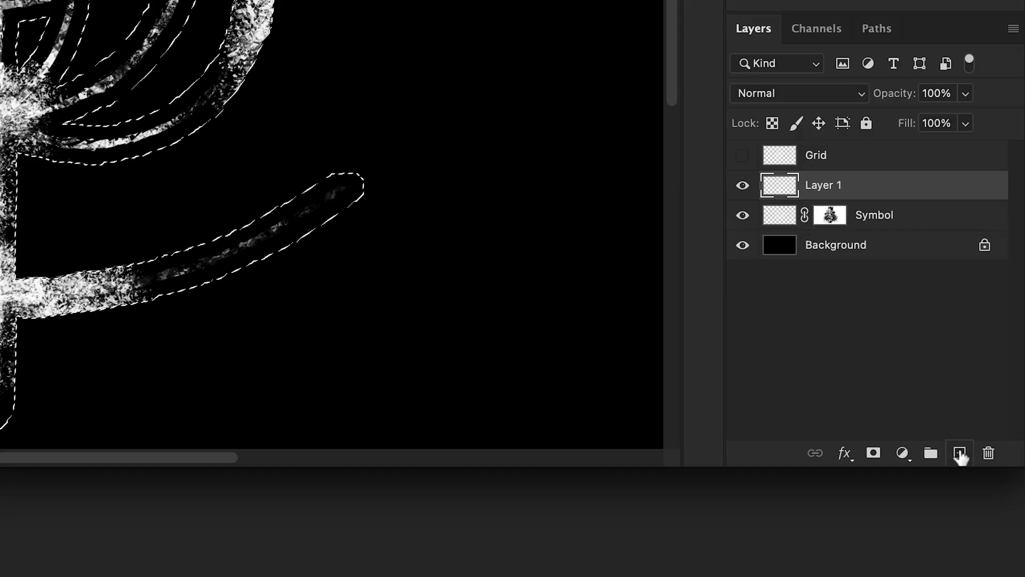
# - Add a new empty layer above Layer 1 and pick the Fire Brush 6 preset
pyautogui.click(960, 454)
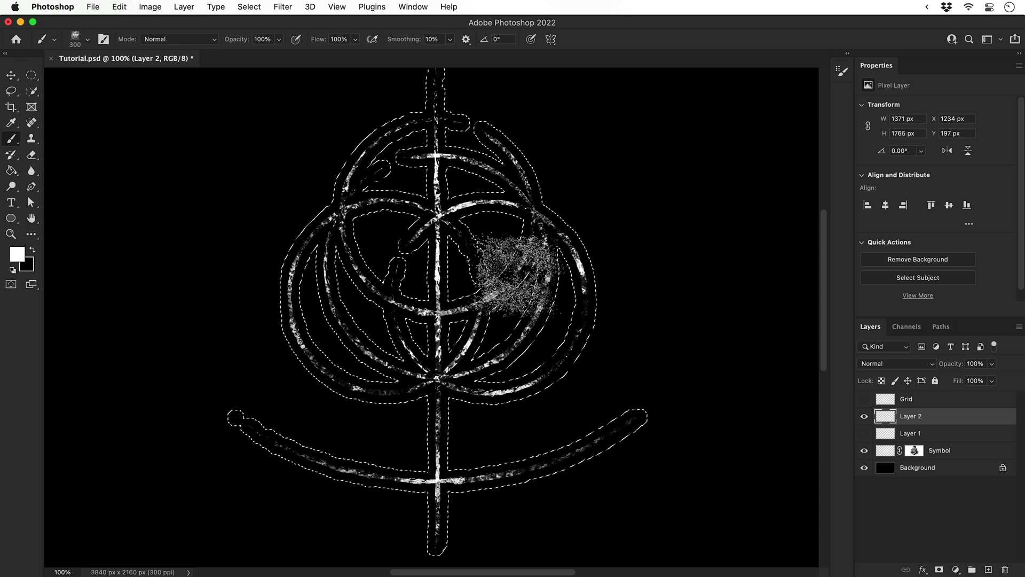
pyautogui.click(87, 39)
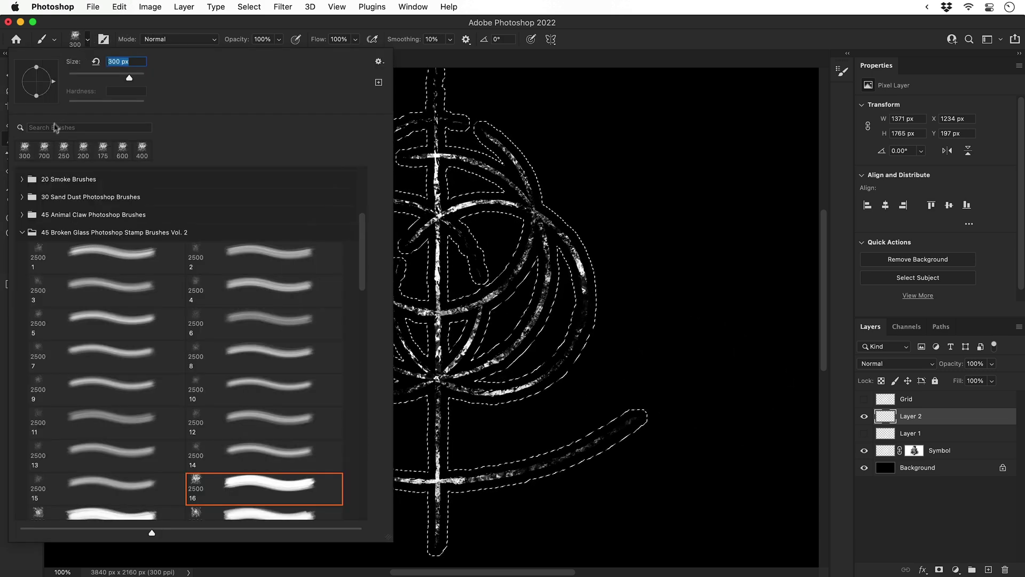
pyautogui.click(22, 232)
pyautogui.scroll(-9, 135, 308)
pyautogui.click(22, 300)
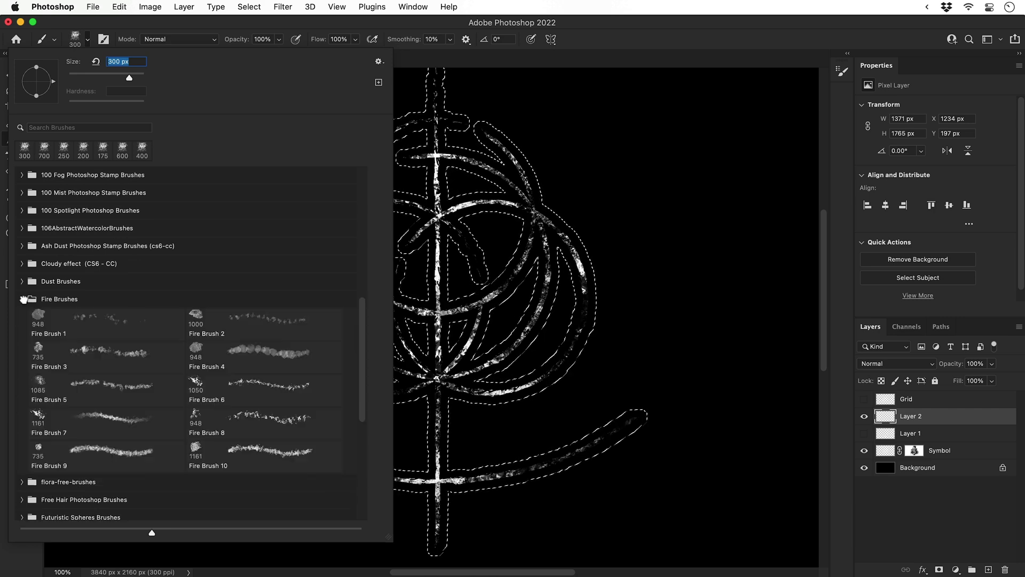
pyautogui.click(264, 399)
pyautogui.click(90, 39)
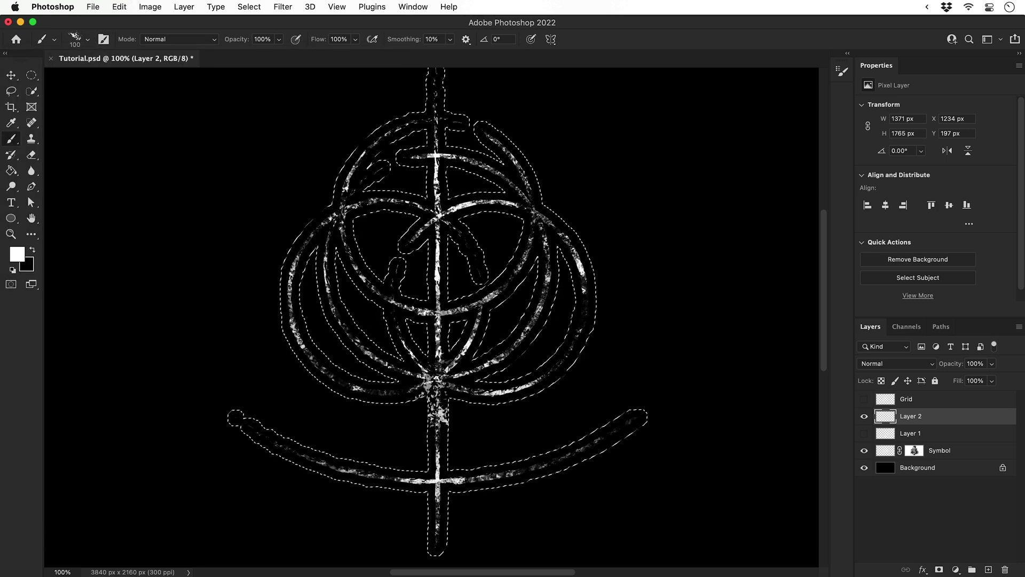
# - Paint white fire texture down the stem and around the rings at brush sizes 250 and 150
pyautogui.scroll(3, 432, 317)
pyautogui.press(']')
pyautogui.press(']')
pyautogui.press(']')
pyautogui.press(']')
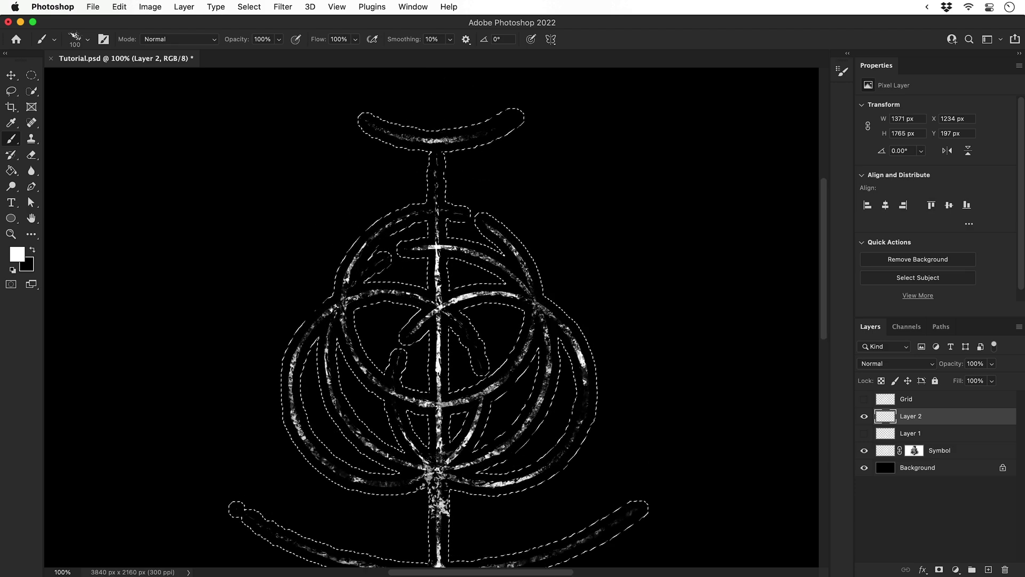
pyautogui.press(']')
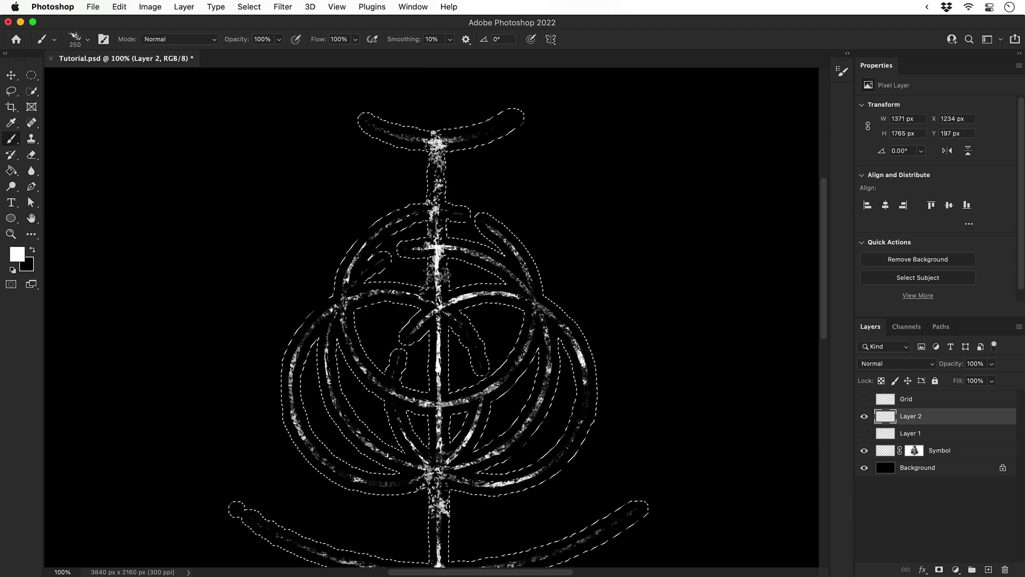
pyautogui.moveTo(436, 197); pyautogui.dragTo(435, 320)
pyautogui.press('[')
pyautogui.press('[')
pyautogui.press('[')
pyautogui.moveTo(291, 342)
pyautogui.mouseDown()
pyautogui.moveTo(286, 369)
pyautogui.moveTo(310, 437)
pyautogui.moveTo(342, 473)
pyautogui.mouseUp()
pyautogui.moveTo(497, 291); pyautogui.dragTo(558, 323)
pyautogui.moveTo(395, 355); pyautogui.dragTo(403, 427)
# - Shrink the brush to 90, deselect, and repaint the right end of the bottom arc
pyautogui.press('[')
pyautogui.press('[')
pyautogui.press('[')
pyautogui.scroll(-5, 438, 315)
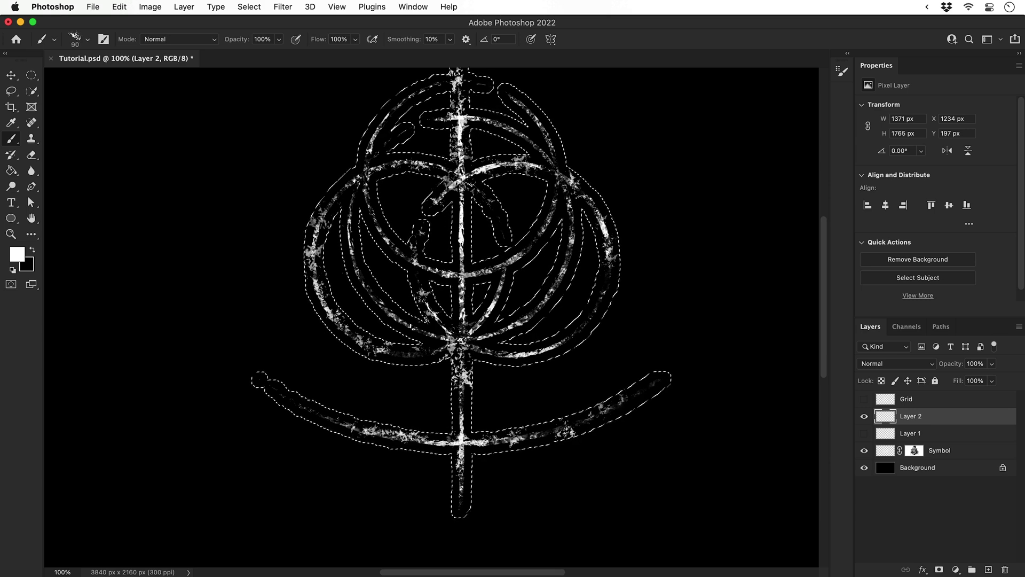
pyautogui.scroll(-3, 597, 324)
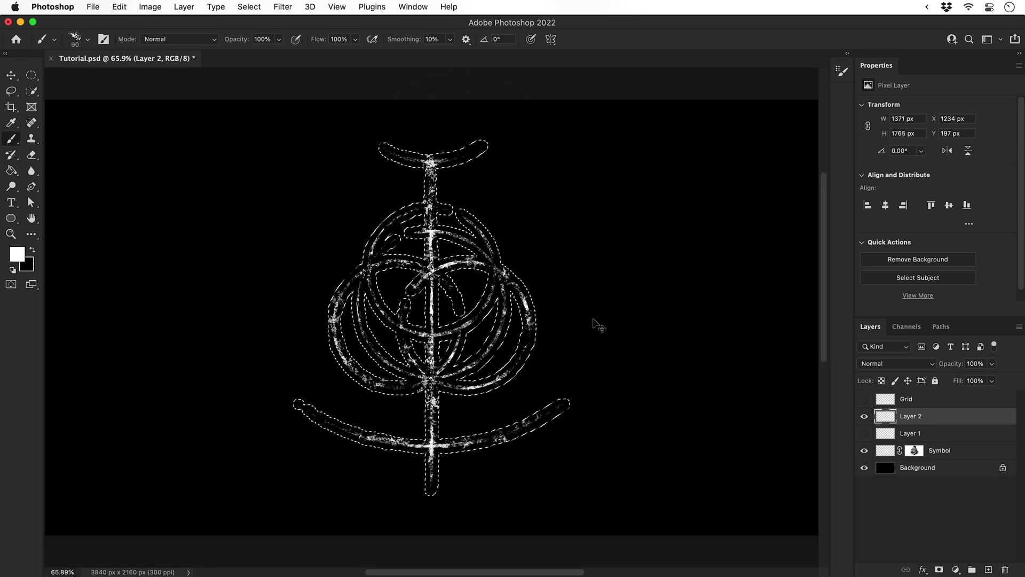
pyautogui.press('super+d')
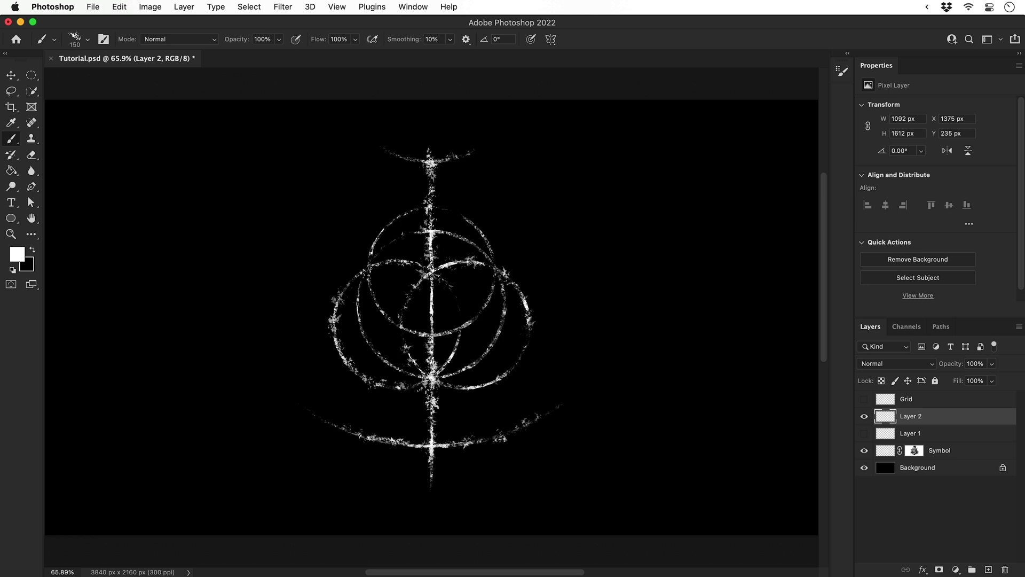
pyautogui.moveTo(512, 427); pyautogui.dragTo(548, 407)
# - Show Layer 1, add a layer mask, and paint black over its bottom, upper stem and right ring
pyautogui.press('v')
pyautogui.click(863, 434)
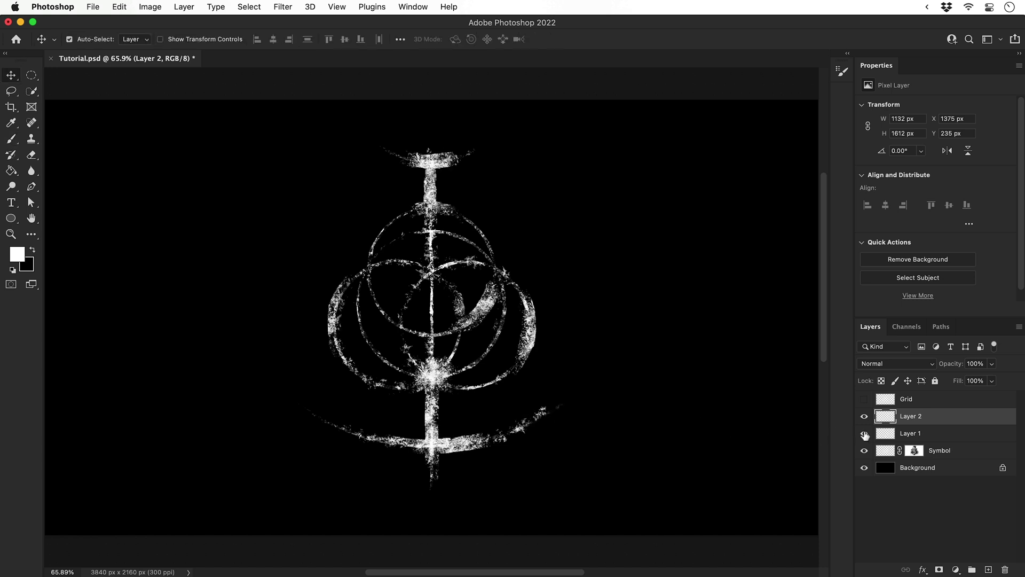
pyautogui.click(930, 436)
pyautogui.click(938, 570)
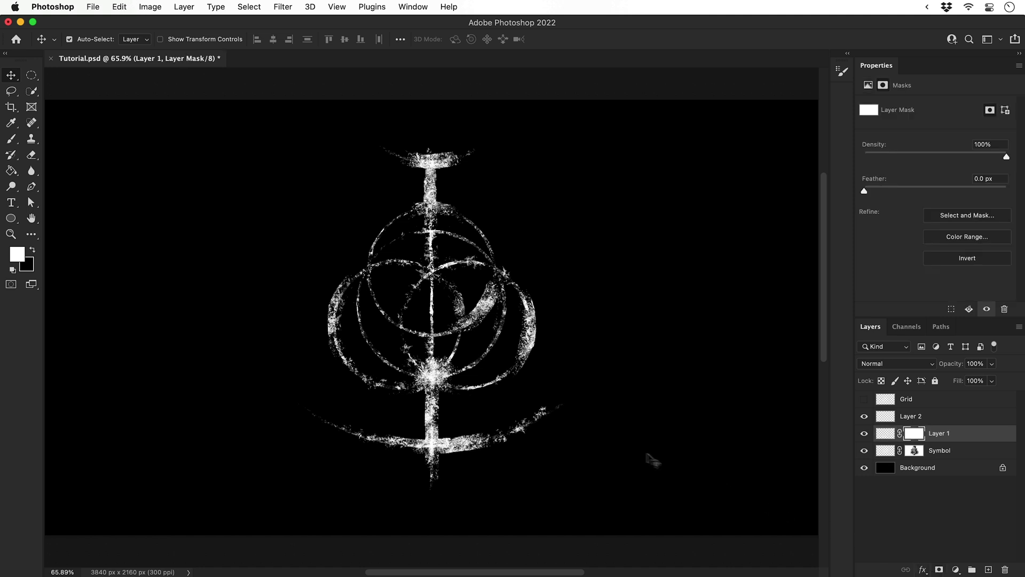
pyautogui.press('b')
pyautogui.press('x')
pyautogui.moveTo(471, 453)
pyautogui.mouseDown()
pyautogui.moveTo(481, 434)
pyautogui.moveTo(470, 438)
pyautogui.mouseUp()
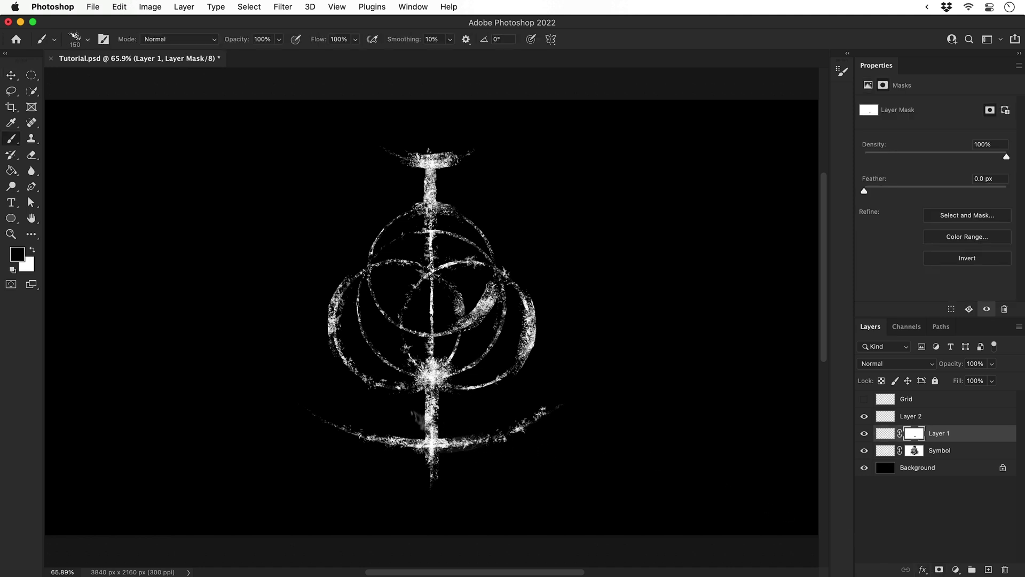
pyautogui.moveTo(418, 416)
pyautogui.mouseDown()
pyautogui.moveTo(435, 368)
pyautogui.moveTo(446, 374)
pyautogui.moveTo(423, 404)
pyautogui.moveTo(439, 434)
pyautogui.mouseUp()
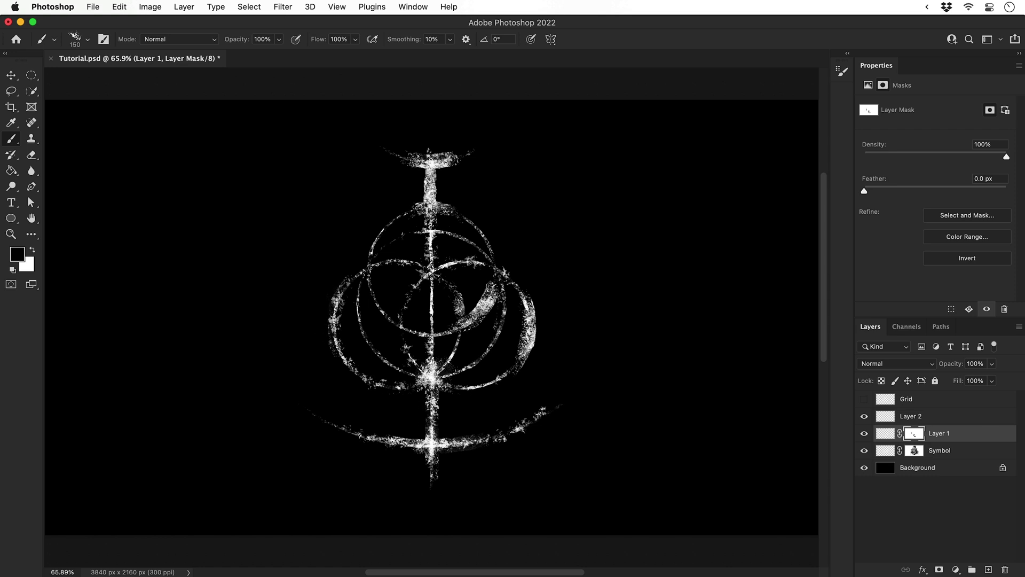
pyautogui.moveTo(427, 155)
pyautogui.mouseDown()
pyautogui.moveTo(427, 195)
pyautogui.moveTo(448, 163)
pyautogui.mouseUp()
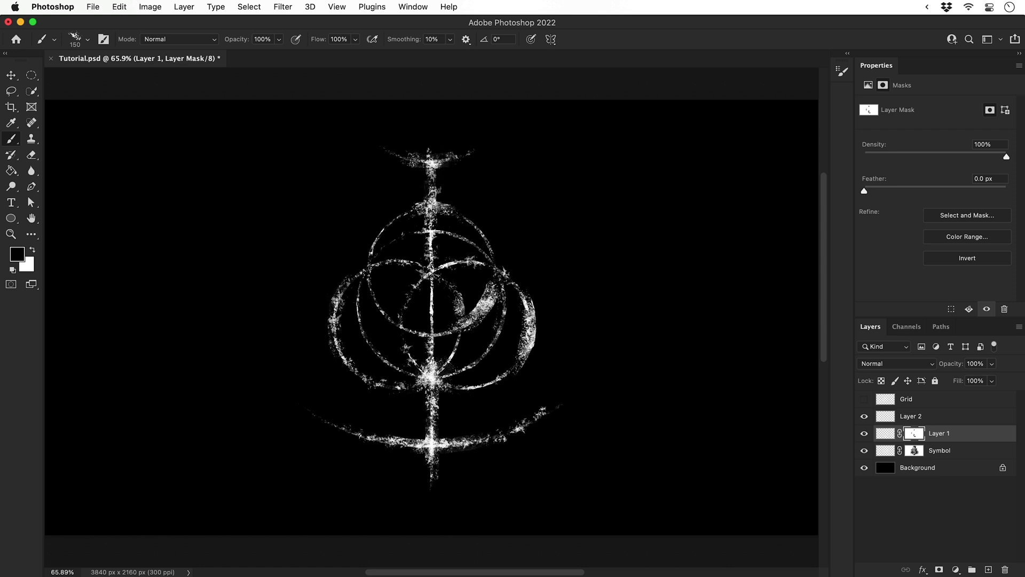
pyautogui.moveTo(526, 307)
pyautogui.mouseDown()
pyautogui.moveTo(491, 341)
pyautogui.moveTo(487, 284)
pyautogui.moveTo(445, 341)
pyautogui.moveTo(426, 458)
pyautogui.mouseUp()
# - Compare with Layer 1 hidden and shown, then delete it without applying the mask
pyautogui.press('v')
pyautogui.click(864, 433)
pyautogui.click(865, 433)
pyautogui.click(864, 433)
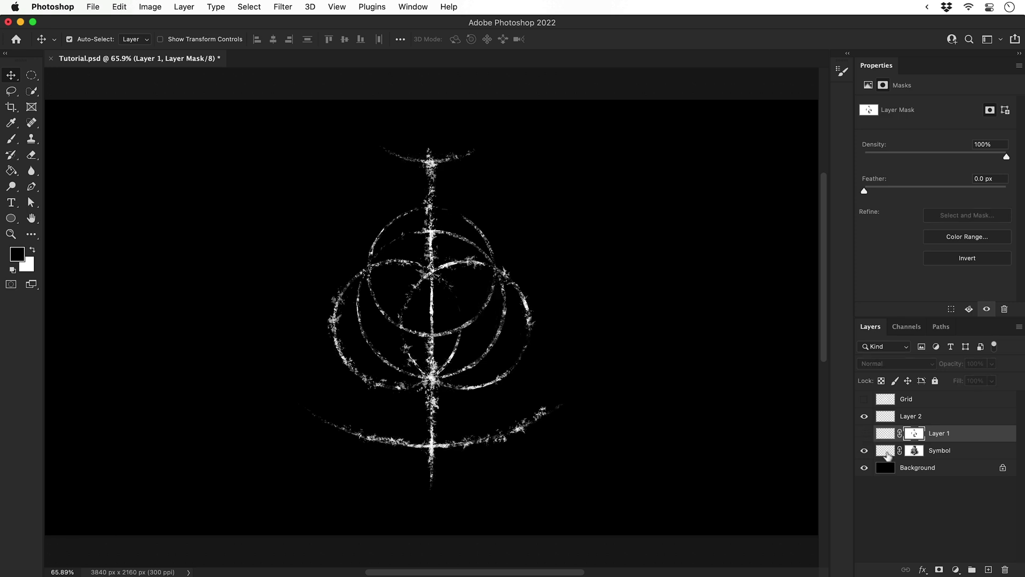
pyautogui.click(1005, 571)
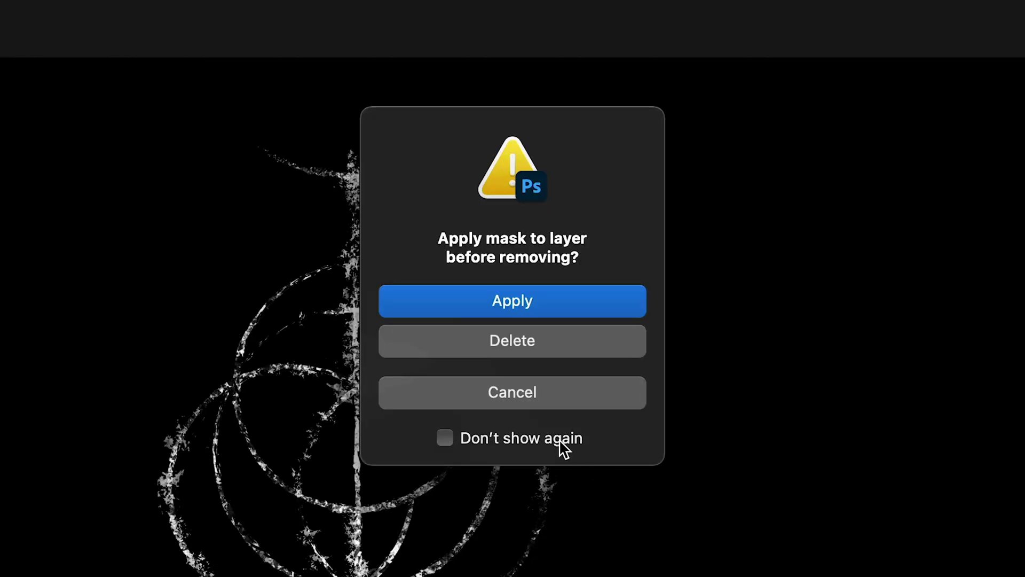
pyautogui.click(537, 298)
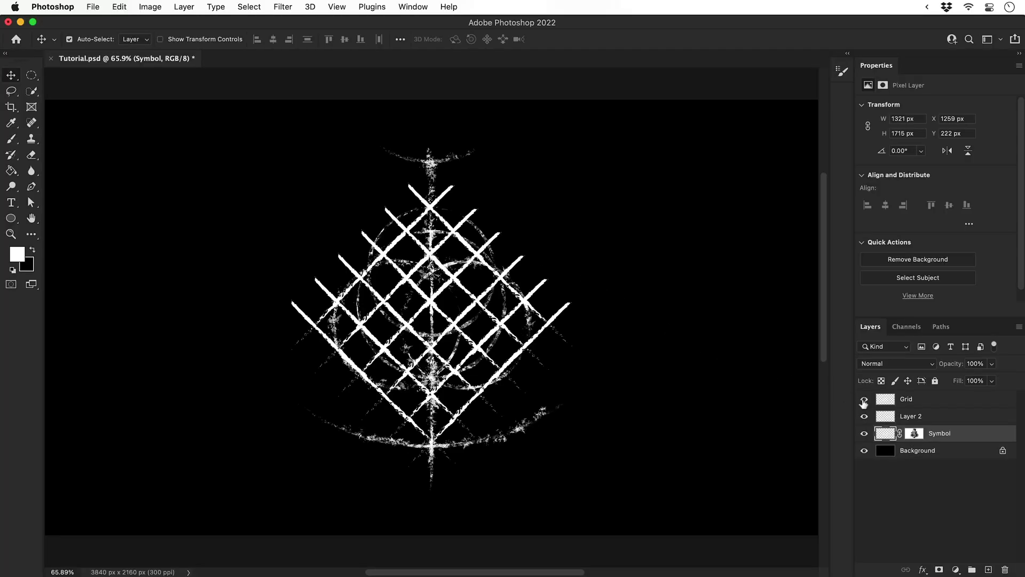
# - Give the Grid layer an inverted mask and reveal grid texture inside the circles with a 500 white brush
pyautogui.click(913, 403)
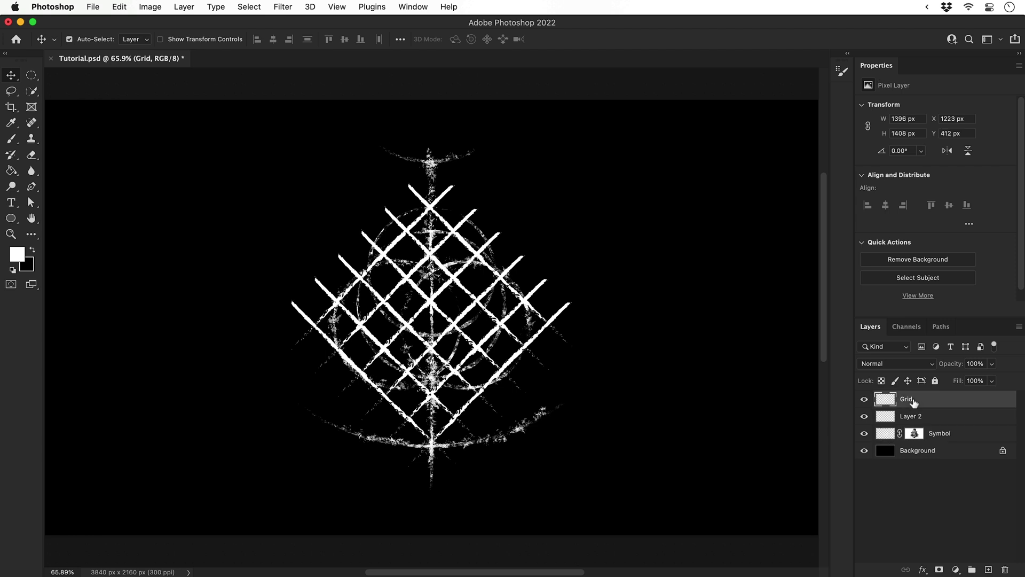
pyautogui.click(939, 571)
pyautogui.press('super+i')
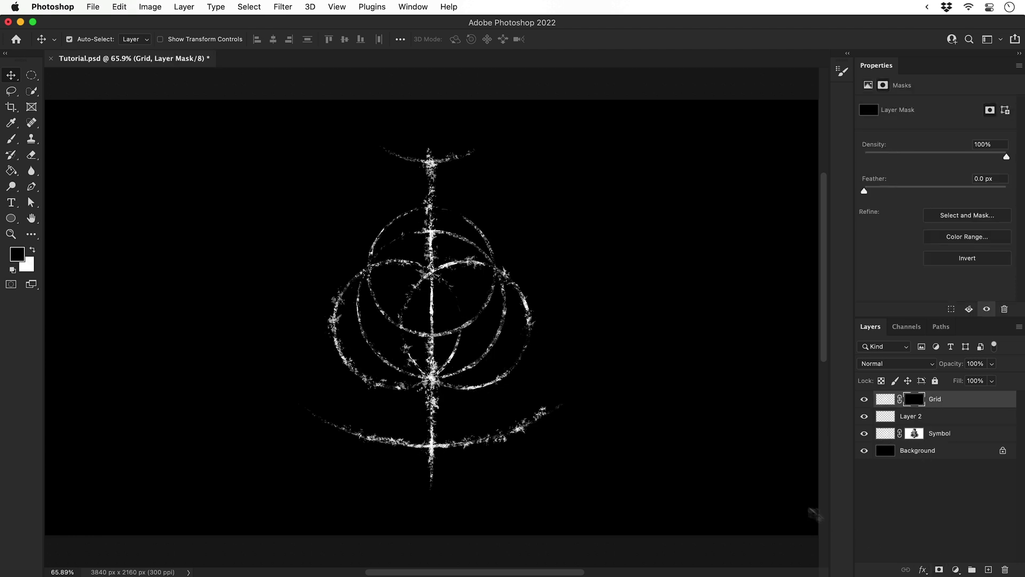
pyautogui.press('b')
pyautogui.press('x')
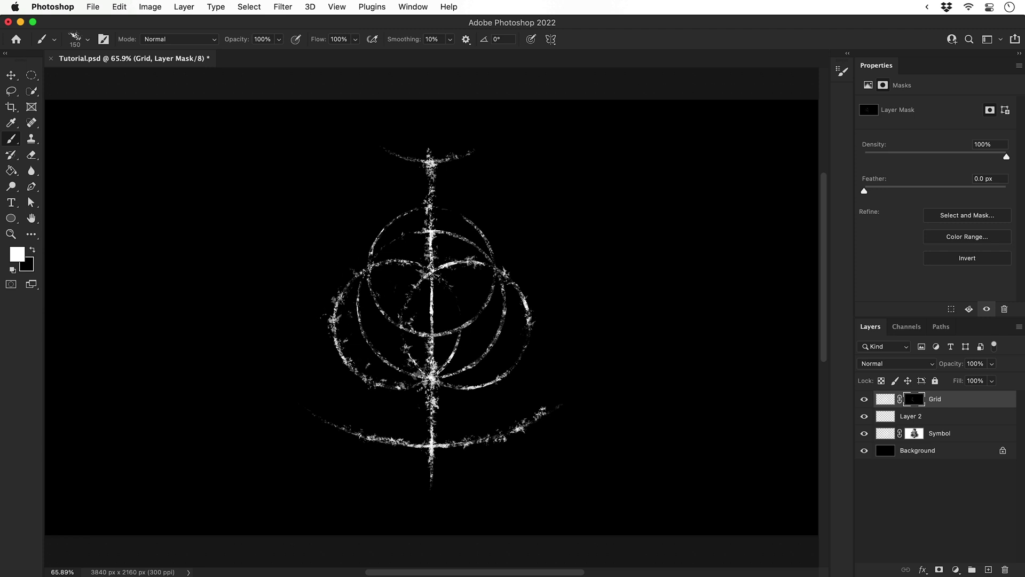
pyautogui.press(']')
pyautogui.press(']')
pyautogui.press(']')
pyautogui.press(']')
pyautogui.press(']')
pyautogui.press(']')
pyautogui.moveTo(499, 243)
pyautogui.mouseDown()
pyautogui.moveTo(337, 251)
pyautogui.moveTo(368, 318)
pyautogui.moveTo(443, 361)
pyautogui.mouseUp()
# - Touch up the Grid mask at size 250, alternating black and white, then begin renaming Layer 2
pyautogui.press('[')
pyautogui.press('[')
pyautogui.press('[')
pyautogui.press('x')
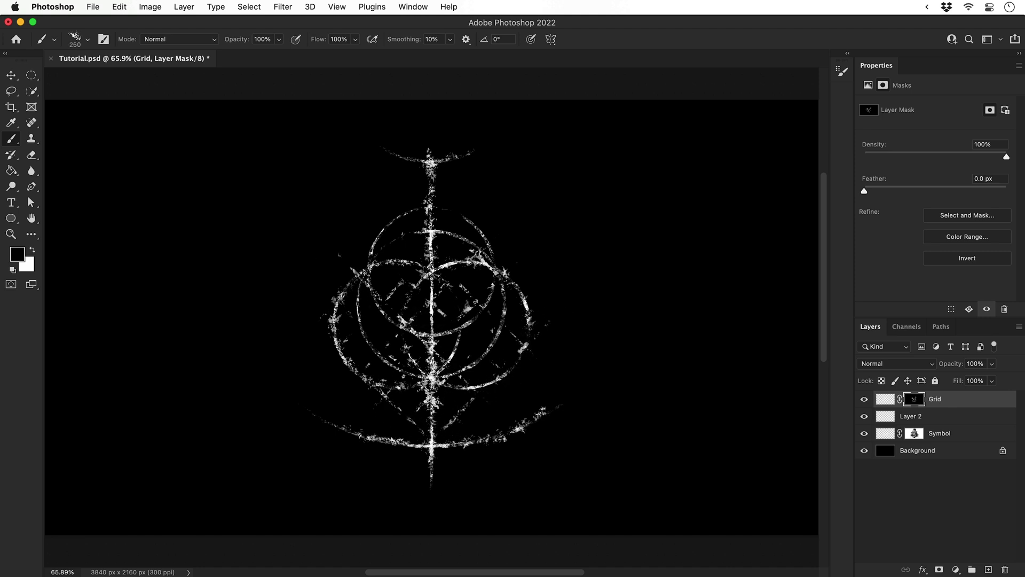
pyautogui.press('x')
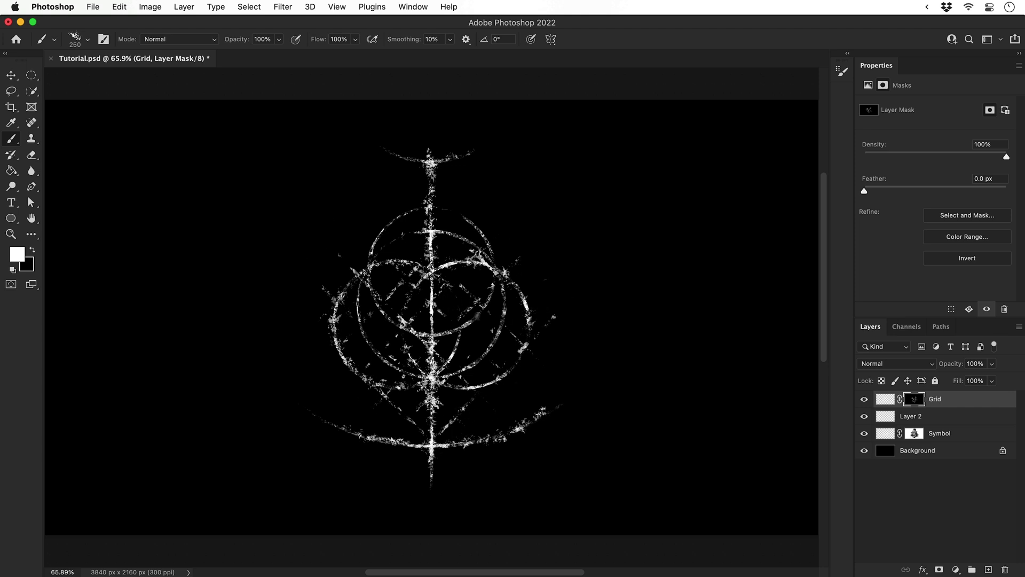
pyautogui.press('x')
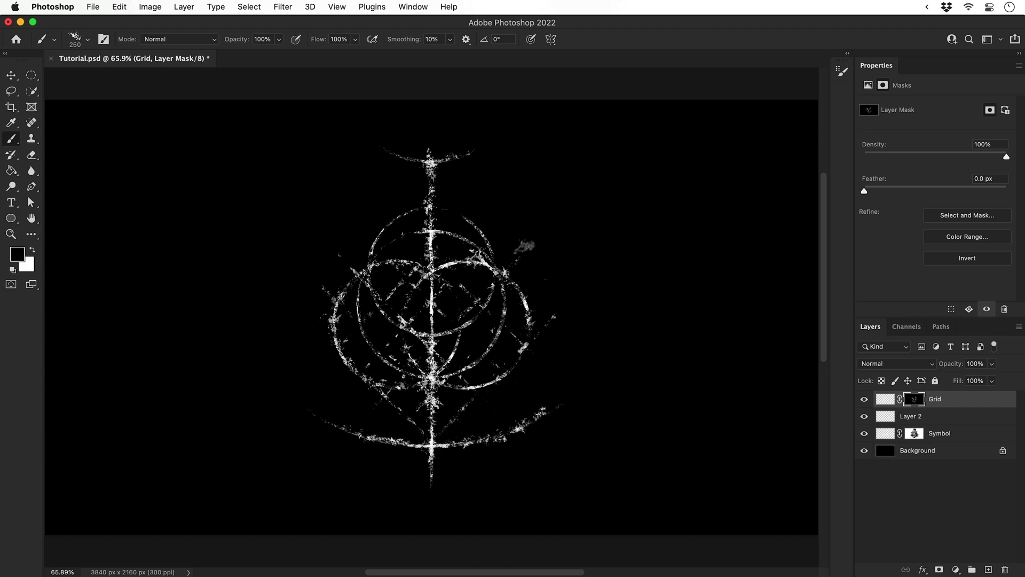
pyautogui.press('x')
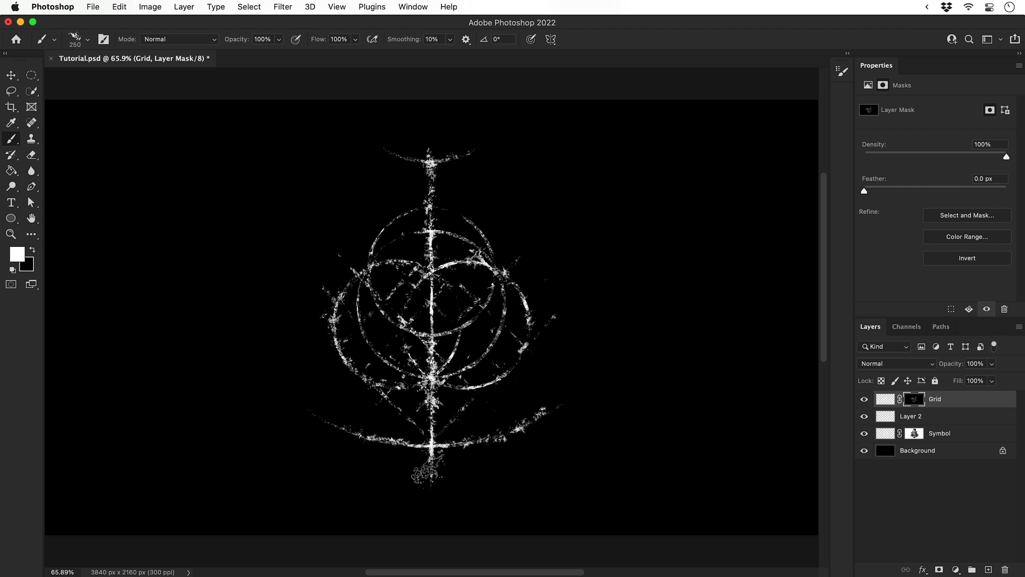
pyautogui.press('x')
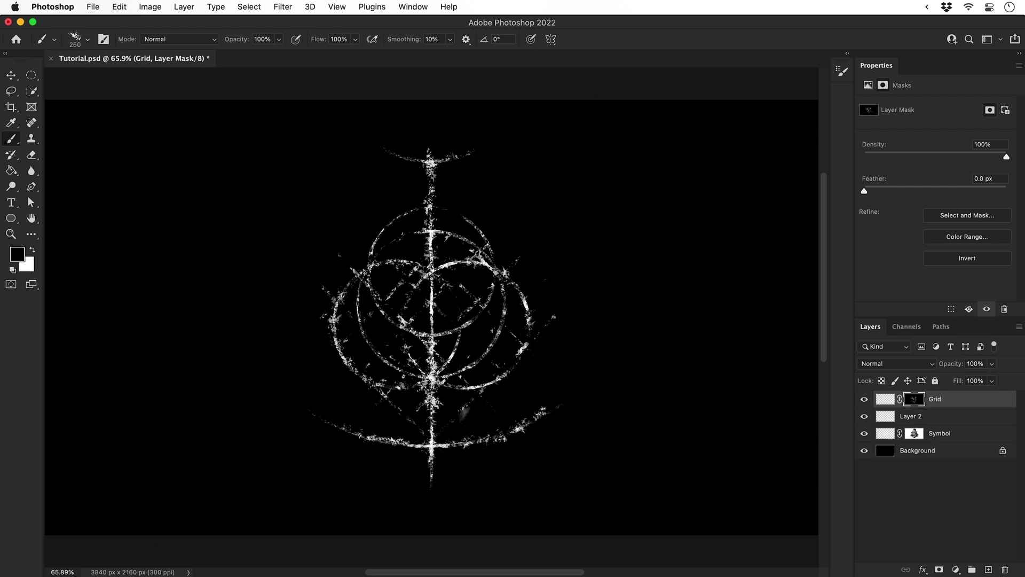
pyautogui.press('x')
pyautogui.press('x')
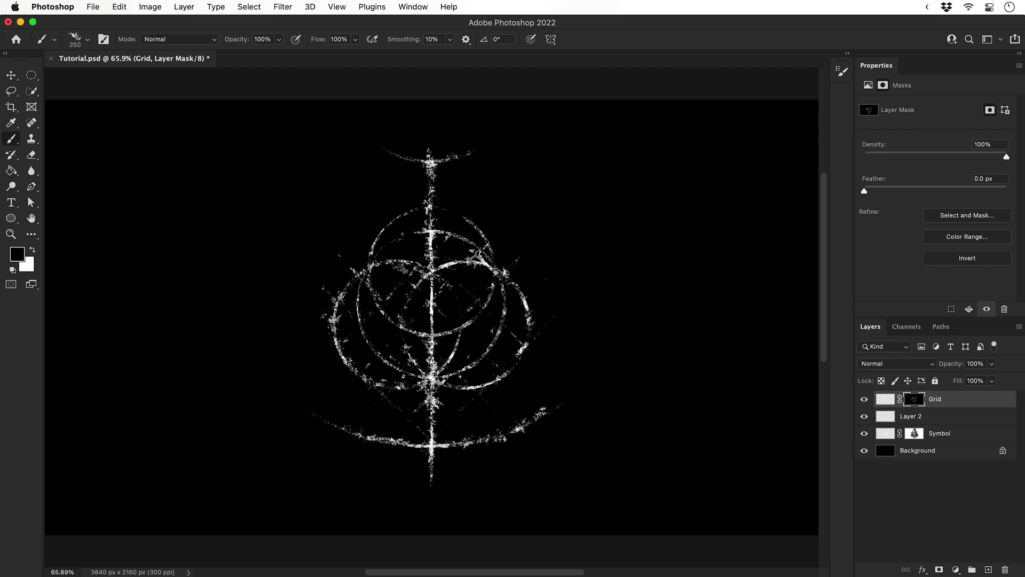
pyautogui.press('v')
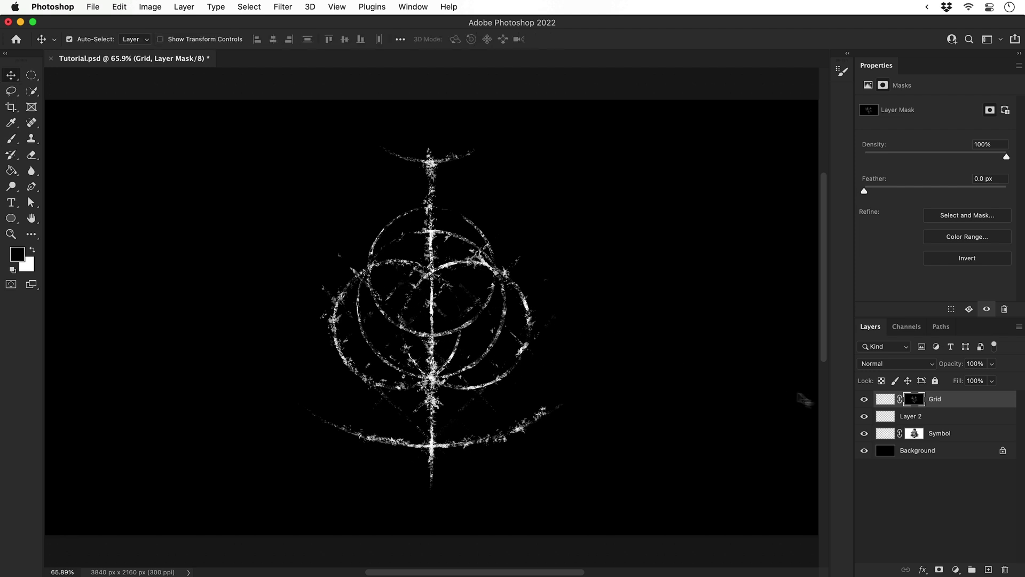
pyautogui.doubleClick(908, 417)
# - Rename Layer 2 to 'Detail' and toggle its visibility to check the strokes
pyautogui.write('Detail')
pyautogui.press('Return')
pyautogui.click(865, 417)
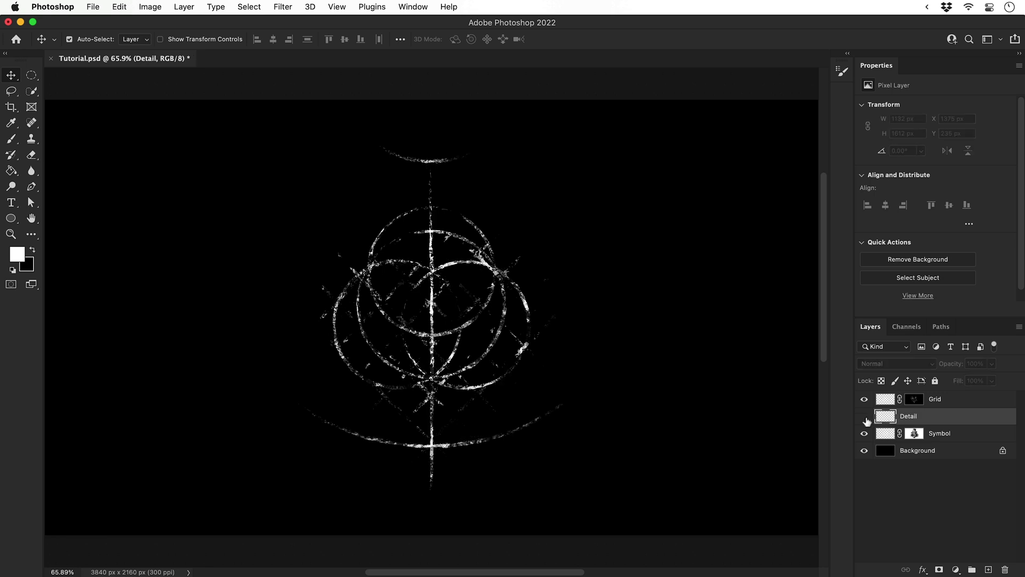
pyautogui.click(865, 417)
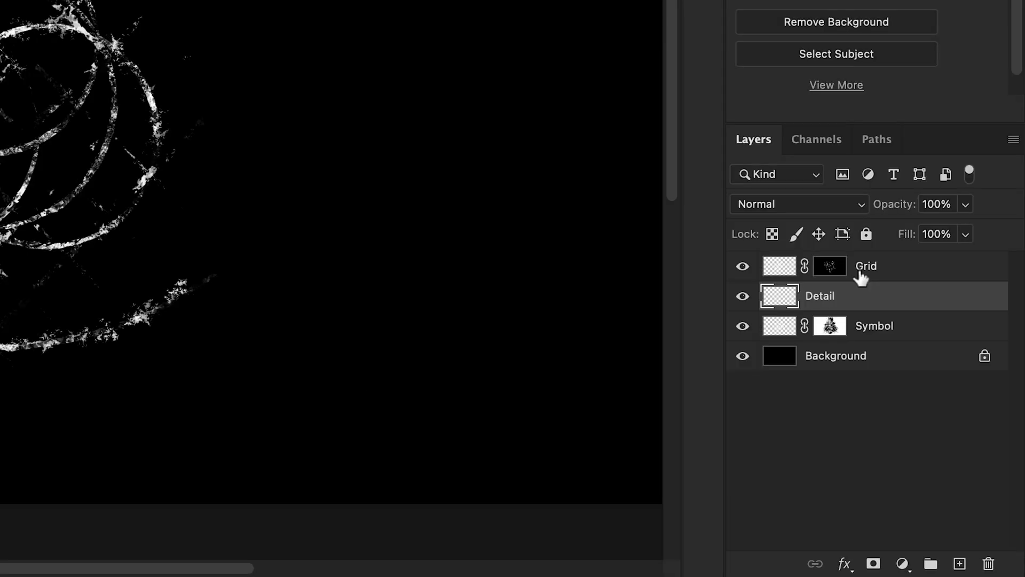
# - Convert the Grid, Detail and Symbol layers into one smart object named 'Elden Ring'
pyautogui.click(862, 277)
pyautogui.keyDown('shift'); pyautogui.click(862, 332); pyautogui.keyUp('shift')
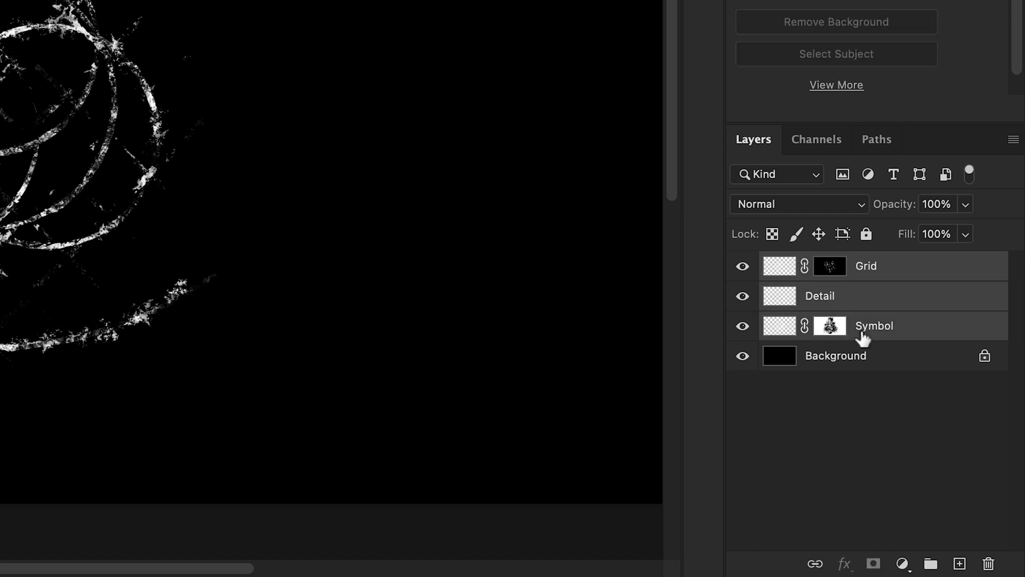
pyautogui.rightClick(861, 331)
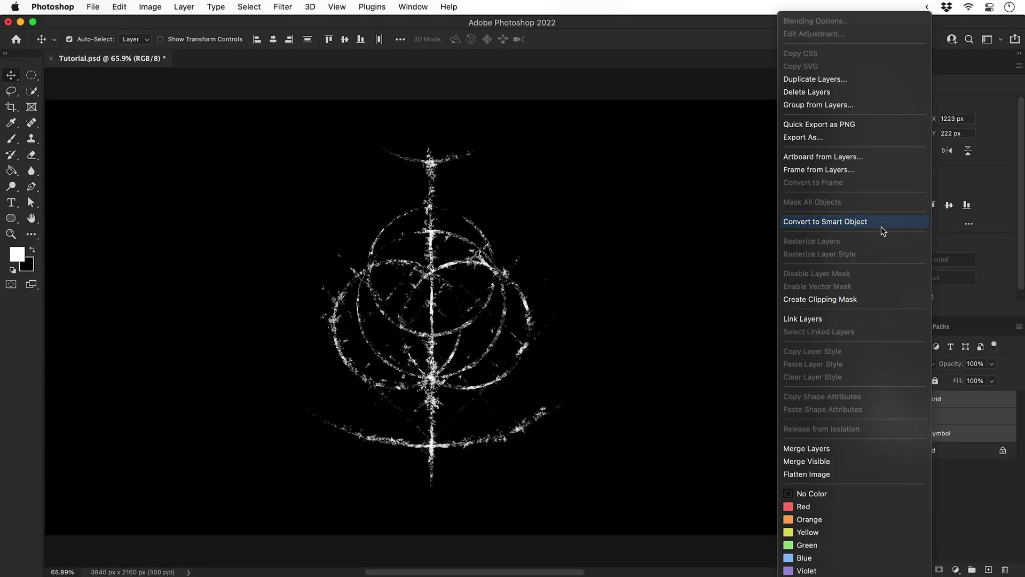
pyautogui.click(881, 223)
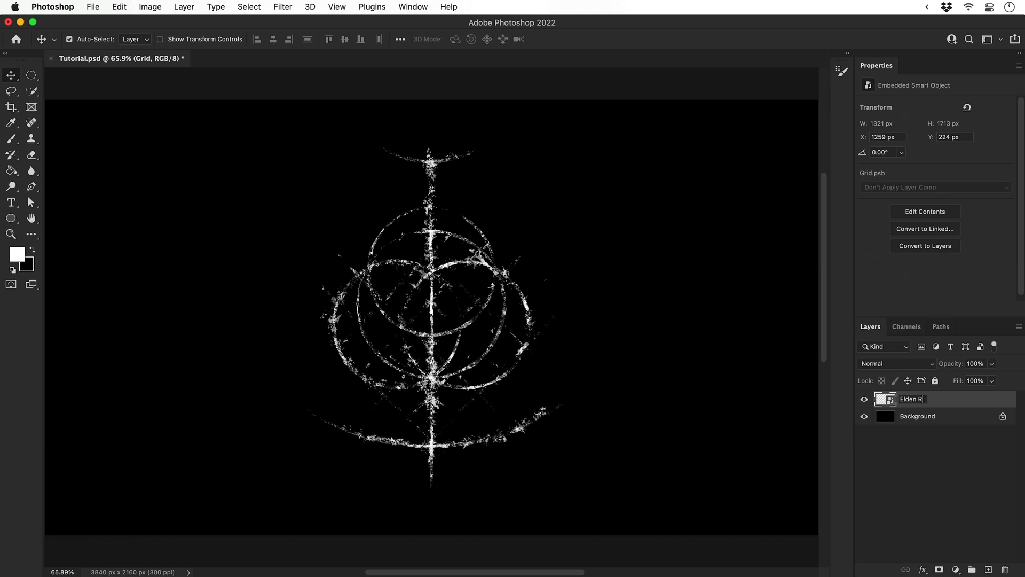
pyautogui.press('Return')
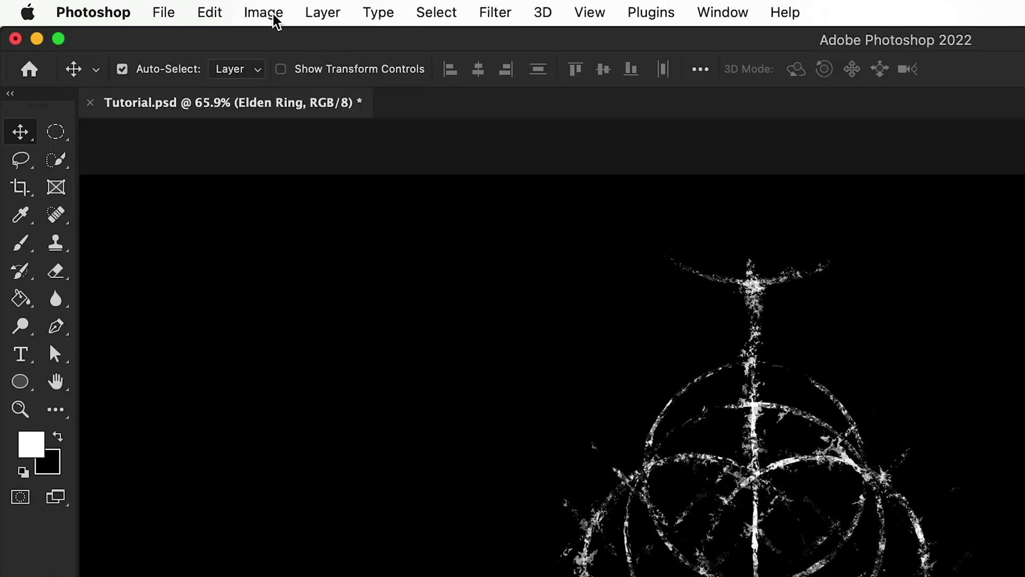
# - Apply a colorized Hue/Saturation to Elden Ring: Hue 40, Saturation +100, Lightness -34
pyautogui.click(274, 16)
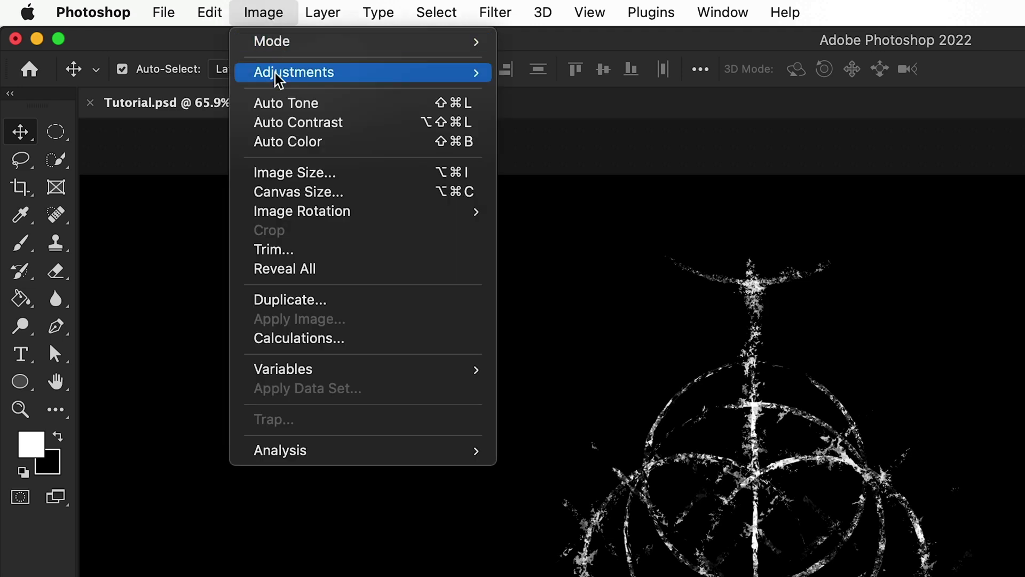
pyautogui.moveTo(315, 75)
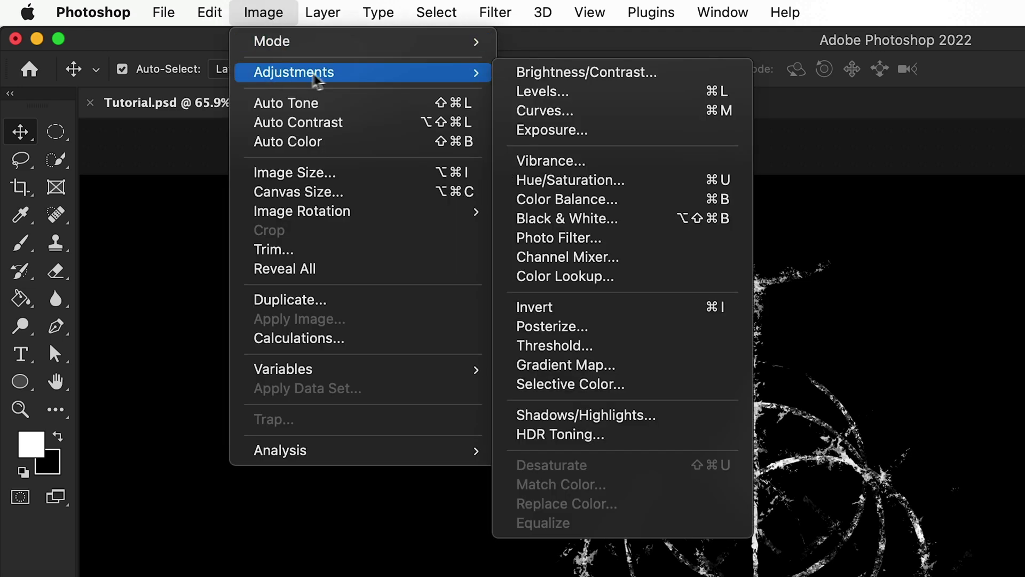
pyautogui.click(515, 180)
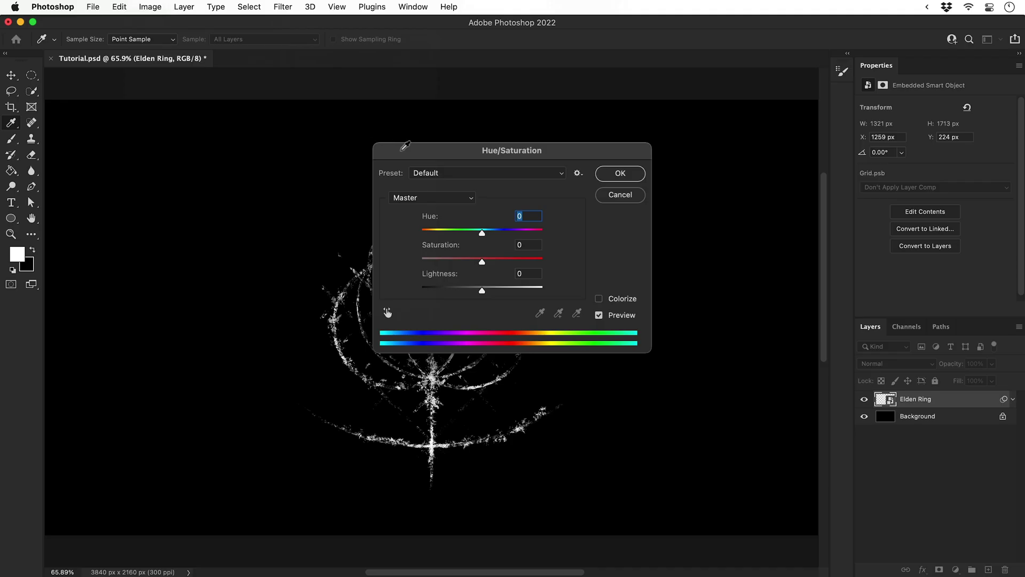
pyautogui.moveTo(404, 152); pyautogui.dragTo(553, 95)
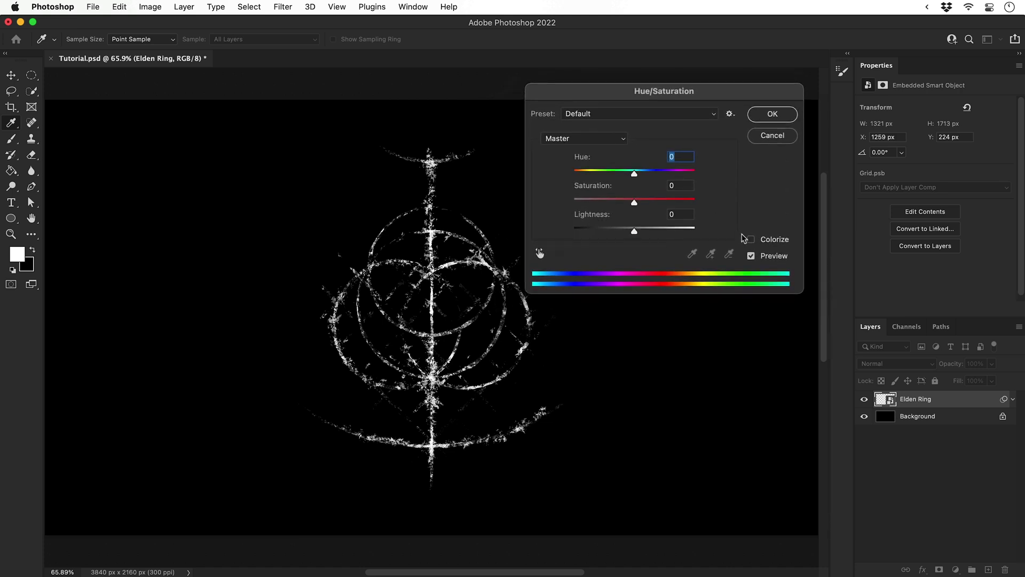
pyautogui.click(751, 239)
pyautogui.moveTo(604, 203); pyautogui.dragTo(696, 203)
pyautogui.moveTo(635, 233); pyautogui.dragTo(614, 234)
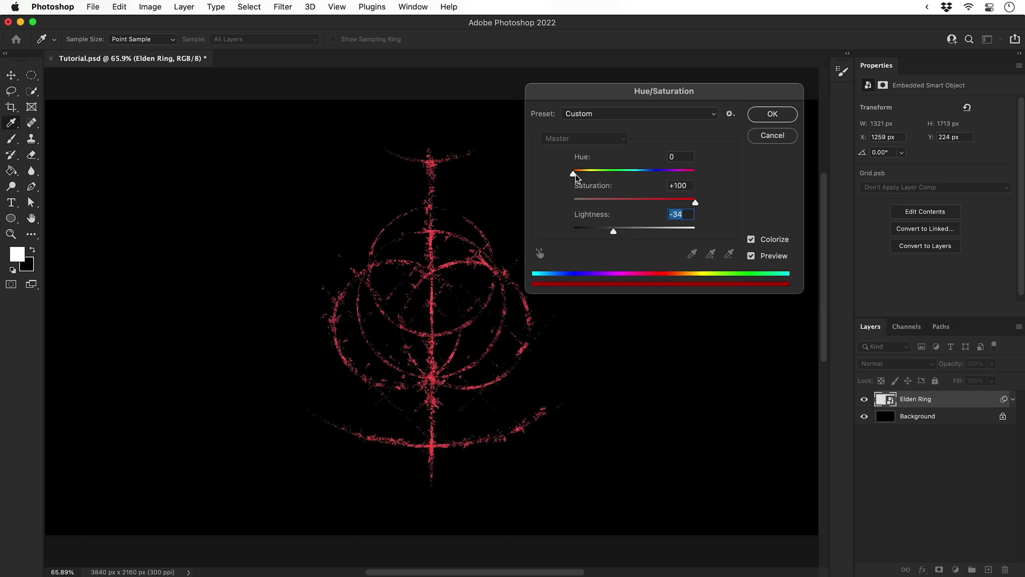
pyautogui.moveTo(574, 174); pyautogui.dragTo(586, 174)
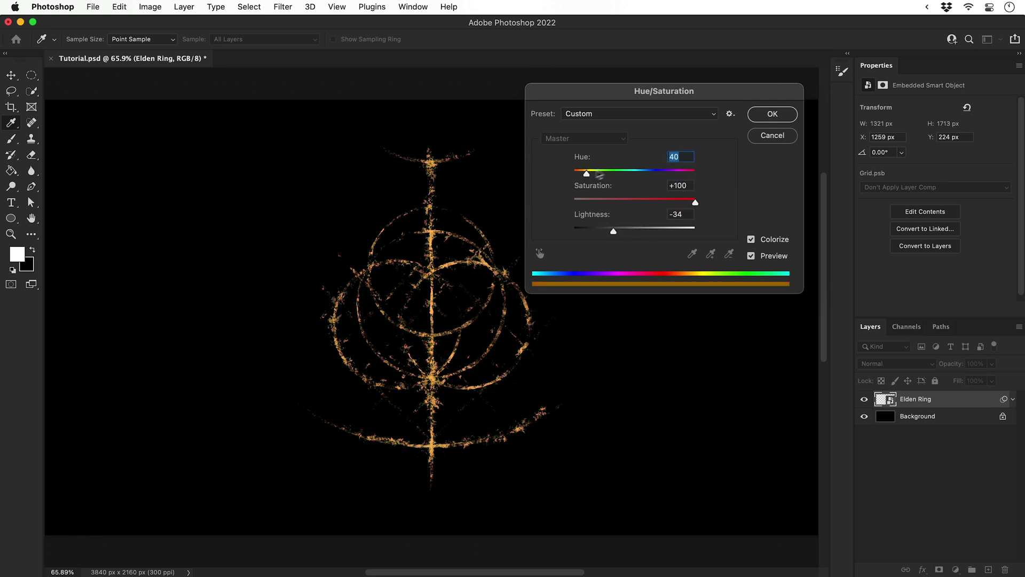
pyautogui.click(773, 113)
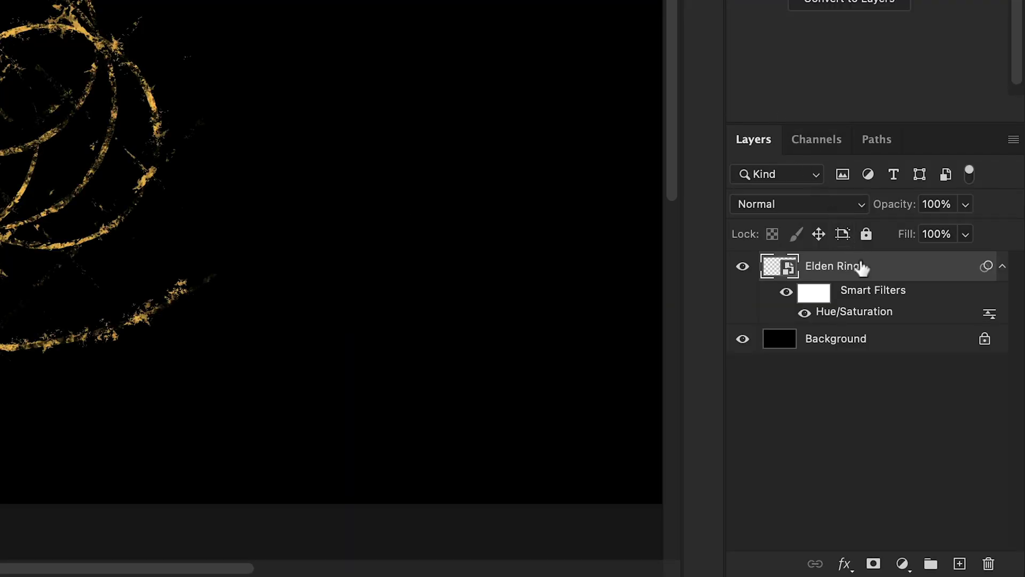
# - Duplicate the layer as 'Elden Ring Vivid' and shift its Hue/Saturation hue toward yellow
pyautogui.rightClick(860, 267)
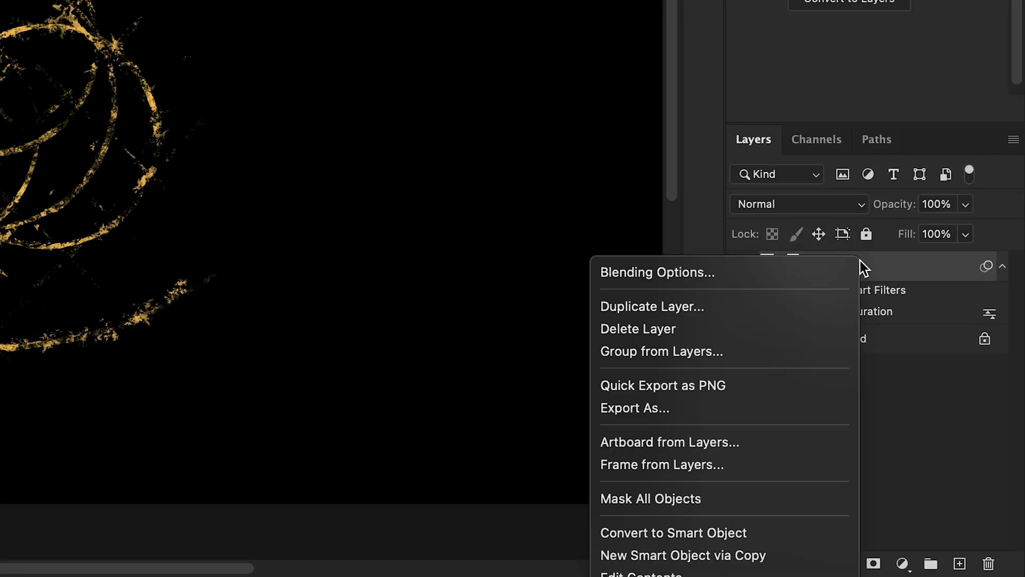
pyautogui.click(822, 305)
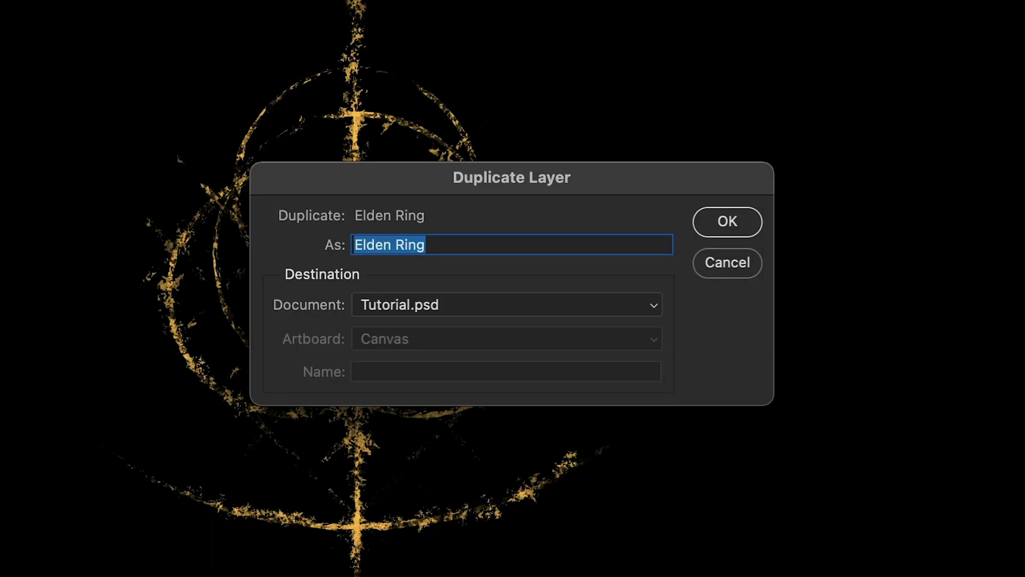
pyautogui.press('Right')
pyautogui.write('Viv')
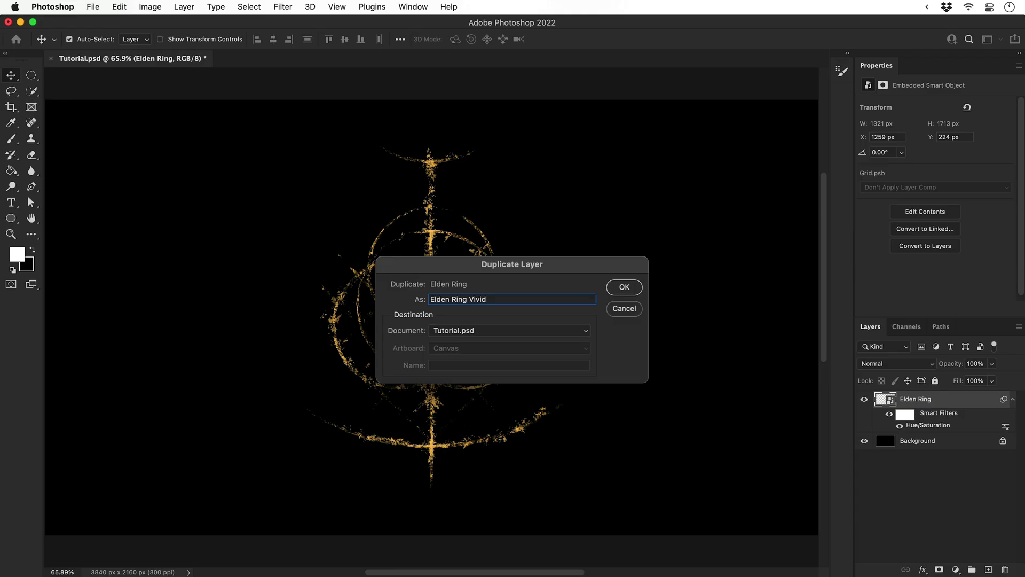
pyautogui.press('Return')
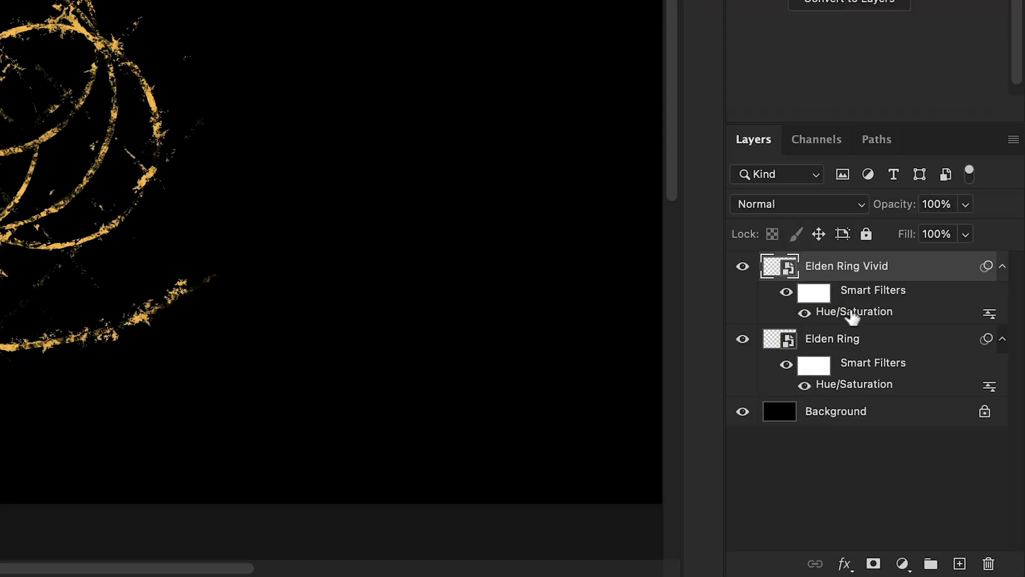
pyautogui.doubleClick(926, 426)
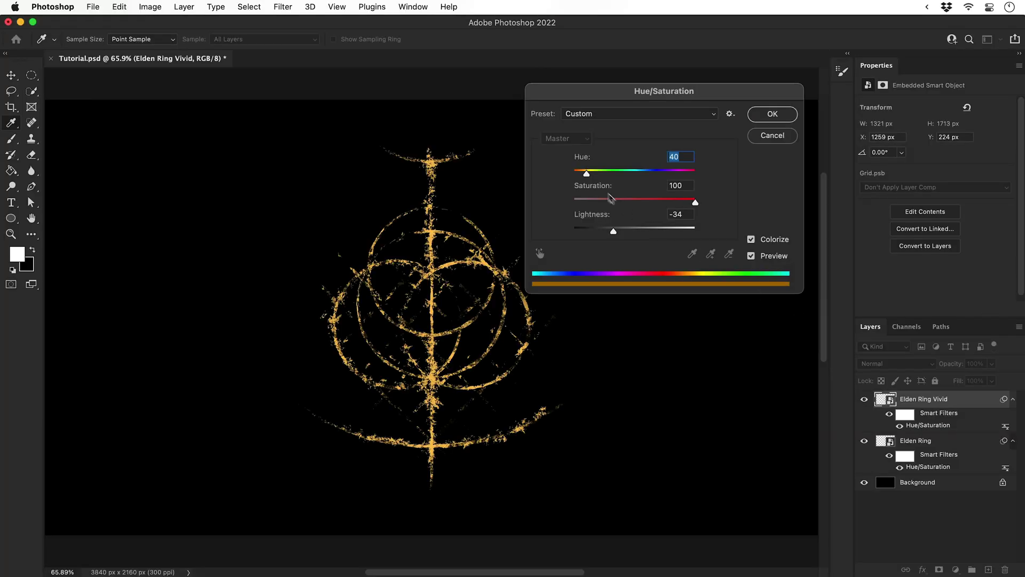
pyautogui.moveTo(587, 172); pyautogui.dragTo(583, 176)
pyautogui.press('Return')
# - Duplicate it again as 'Elden Ring Dodge' with the Color Dodge blend mode
pyautogui.press('super+j')
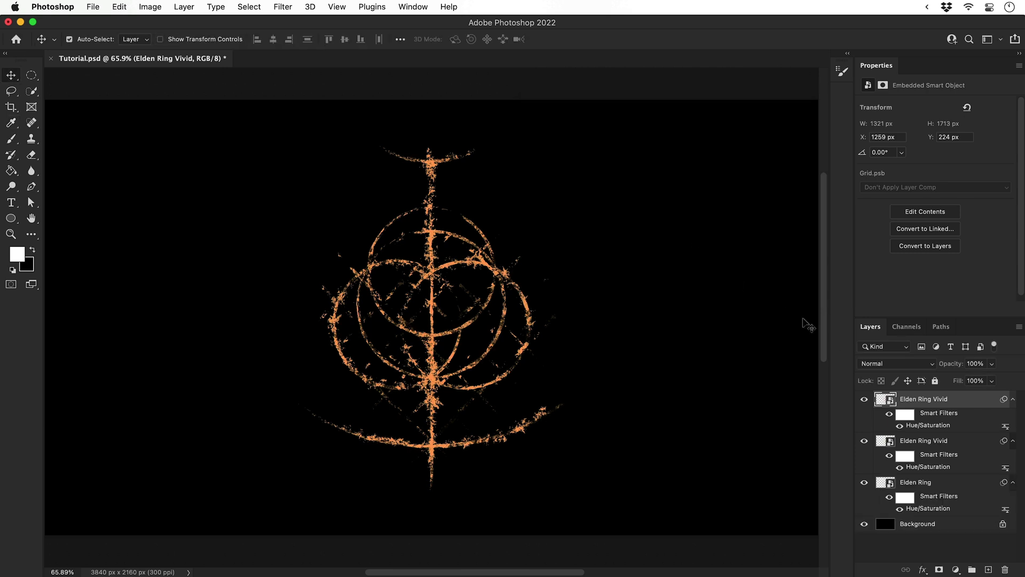
pyautogui.doubleClick(941, 400)
pyautogui.press('Right')
pyautogui.write('Dodge')
pyautogui.press('Return')
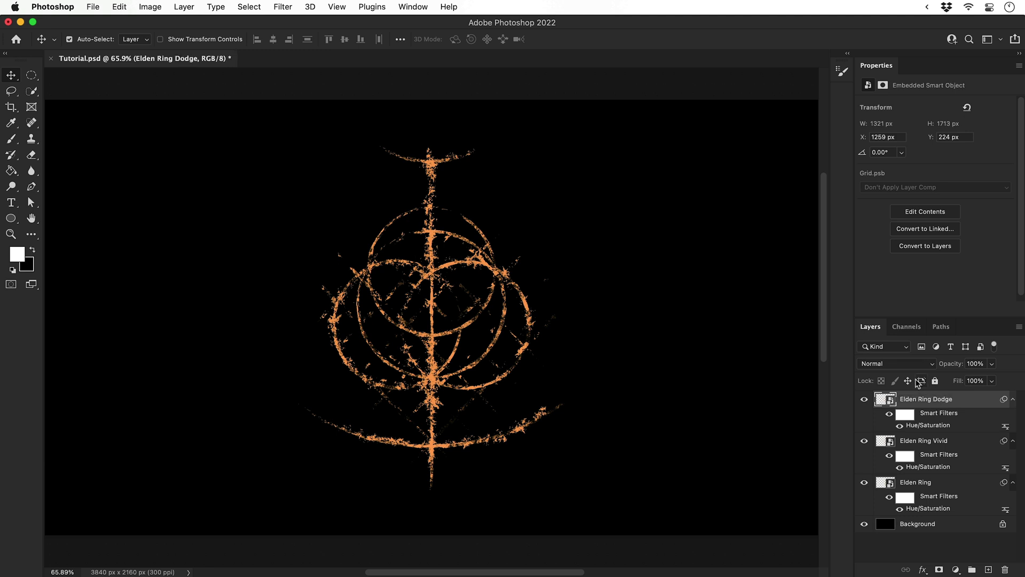
pyautogui.click(904, 365)
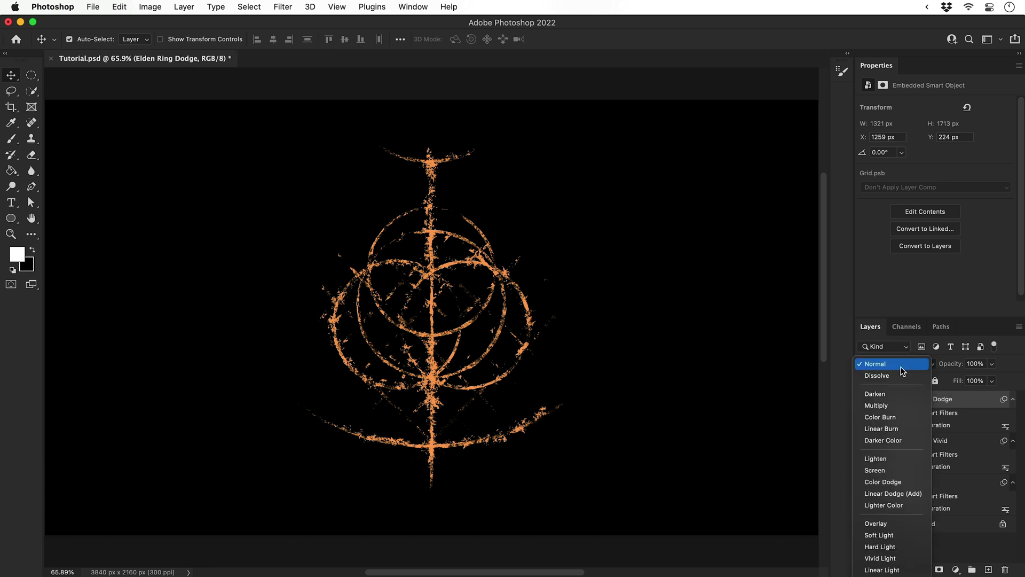
pyautogui.click(906, 483)
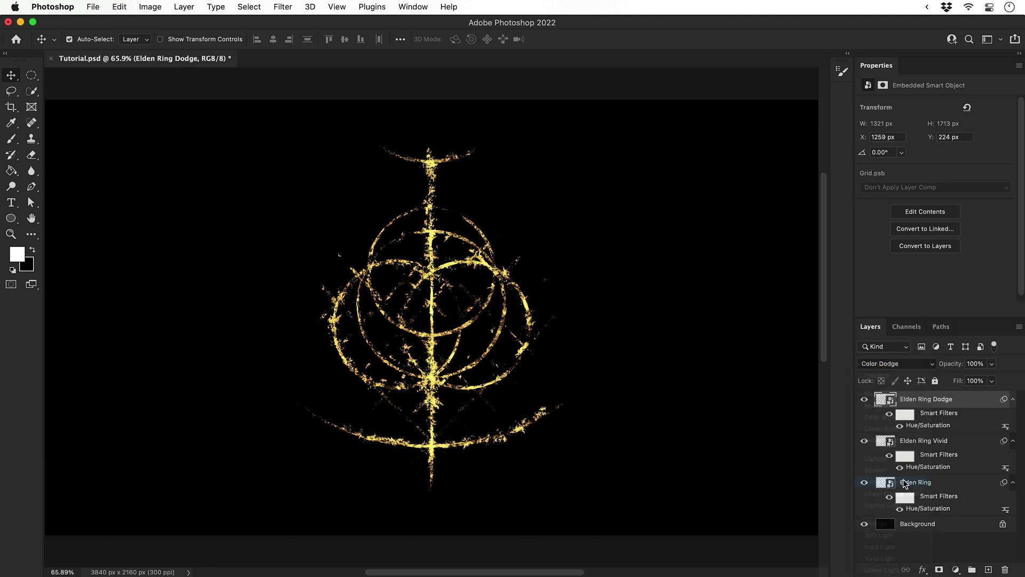
# - Retint Elden Ring Dodge to Hue 0 with slightly lower saturation and brighter lightness
pyautogui.doubleClick(920, 430)
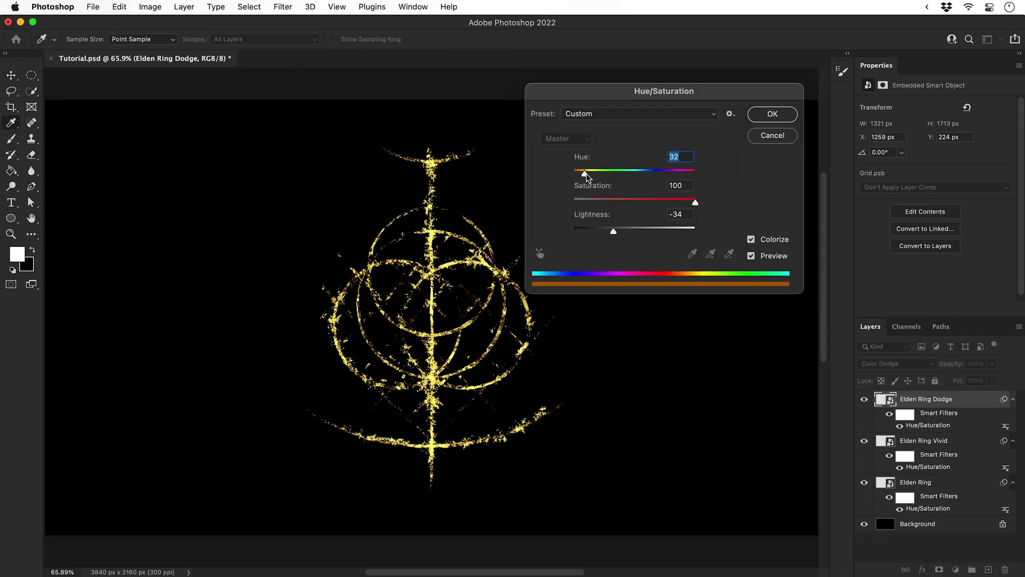
pyautogui.moveTo(587, 176); pyautogui.dragTo(573, 174)
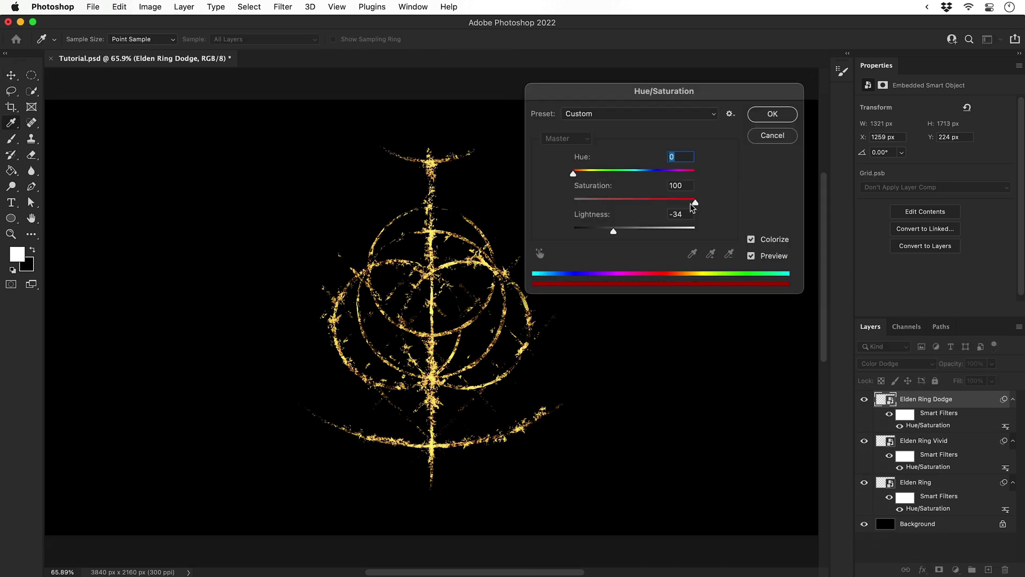
pyautogui.moveTo(693, 207)
pyautogui.mouseDown()
pyautogui.moveTo(644, 203)
pyautogui.moveTo(684, 204)
pyautogui.mouseUp()
pyautogui.click(612, 230)
pyautogui.moveTo(622, 231)
pyautogui.mouseDown()
pyautogui.moveTo(600, 231)
pyautogui.moveTo(617, 231)
pyautogui.mouseUp()
pyautogui.click(762, 126)
pyautogui.press('v')
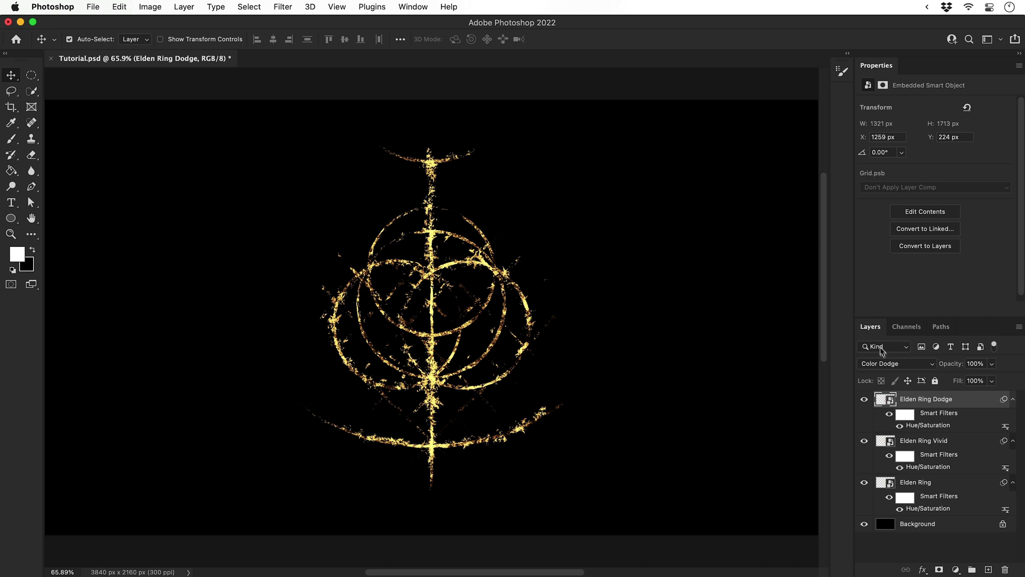
# - Shift the base Elden Ring layer to Hue +20, Lightness -40, with reduced saturation
pyautogui.doubleClick(942, 510)
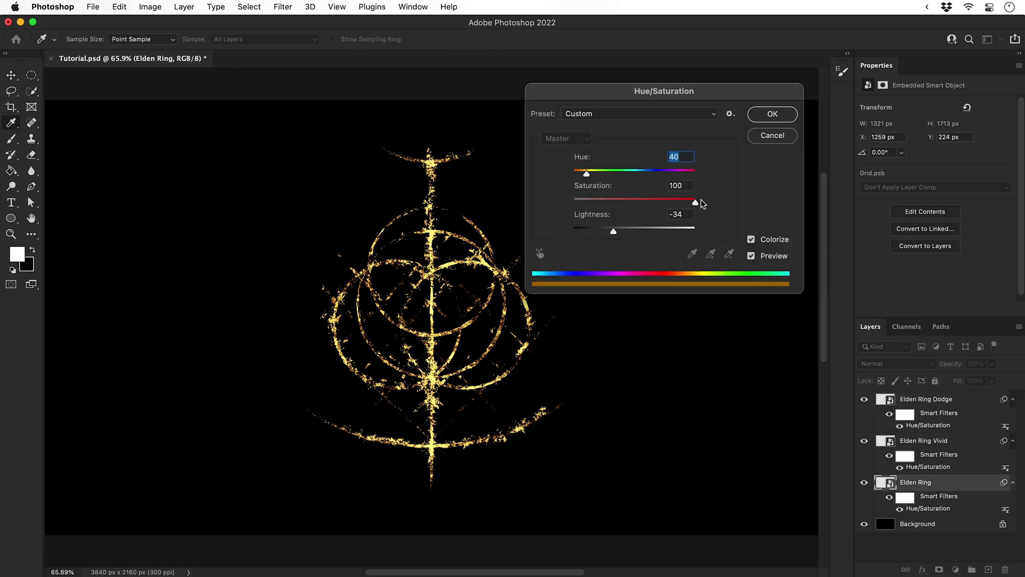
pyautogui.moveTo(686, 203)
pyautogui.mouseDown()
pyautogui.moveTo(653, 203)
pyautogui.moveTo(688, 203)
pyautogui.moveTo(674, 200)
pyautogui.mouseUp()
pyautogui.moveTo(590, 178); pyautogui.dragTo(581, 176)
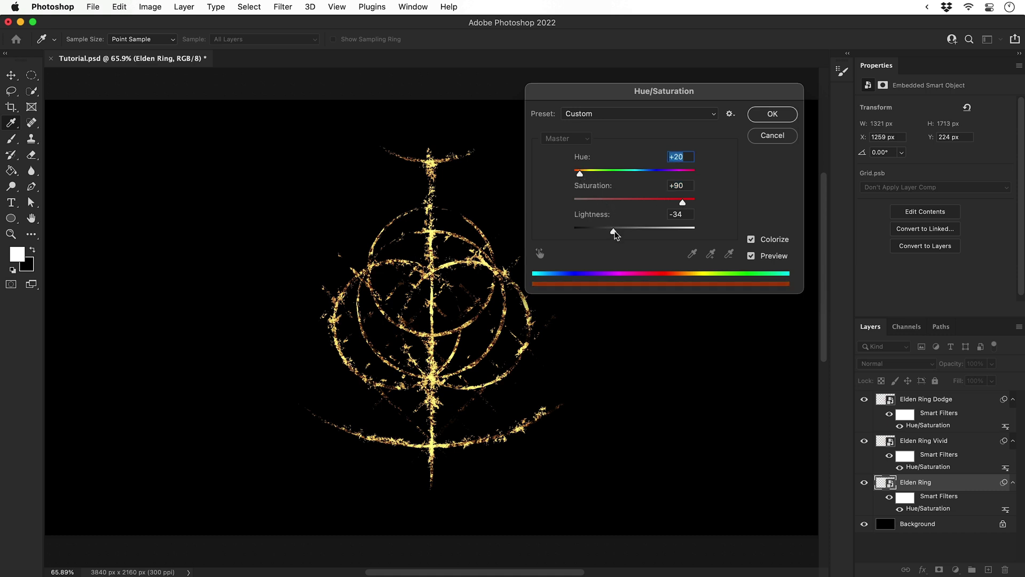
pyautogui.moveTo(614, 231); pyautogui.dragTo(610, 234)
pyautogui.click(772, 115)
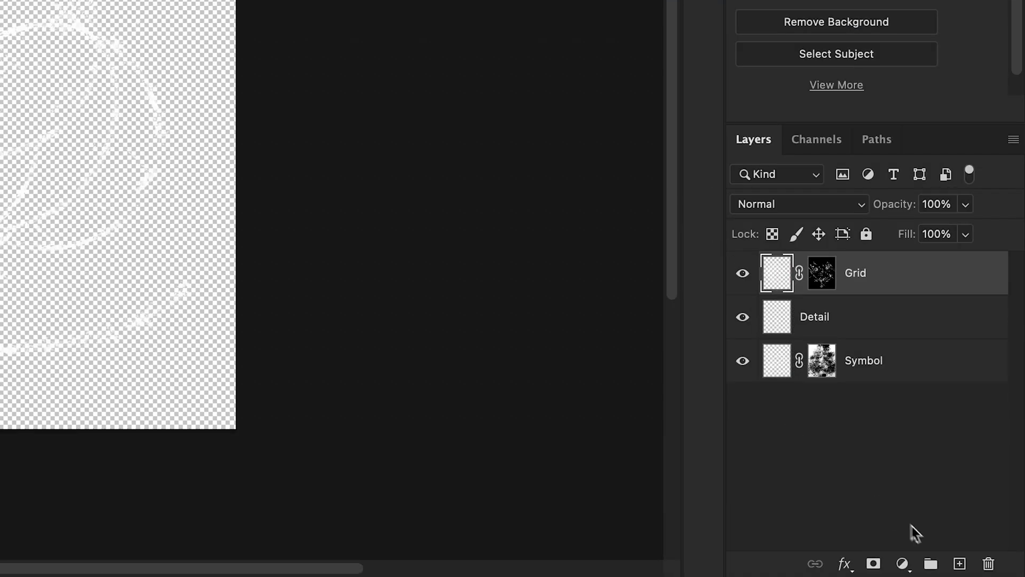
# - In Grid.psb, add a hidden black-filled layer at the bottom, then save and close it
pyautogui.click(959, 564)
pyautogui.press('super+shift+bracketleft')
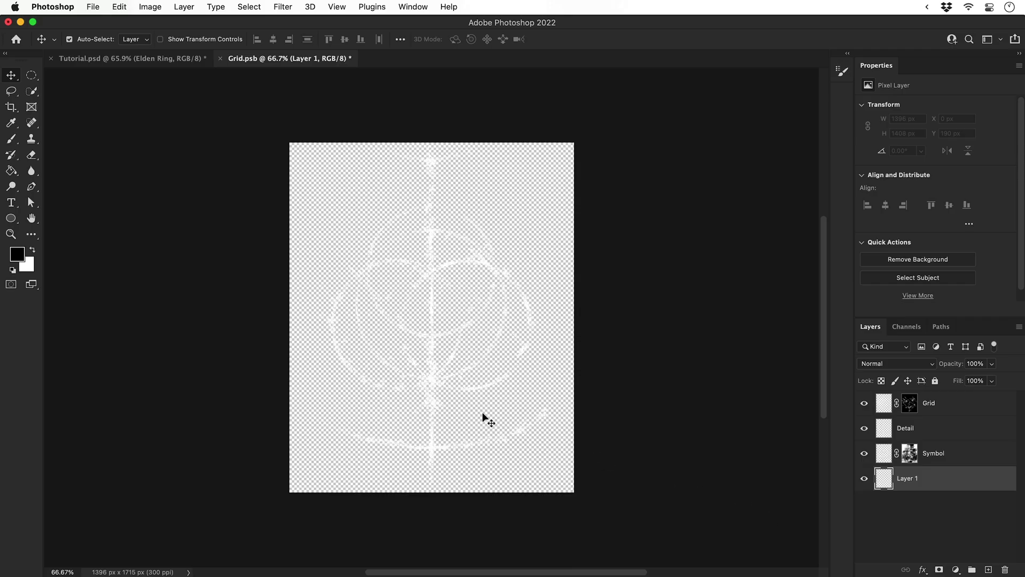
pyautogui.press('g')
pyautogui.click(483, 415)
pyautogui.press('v')
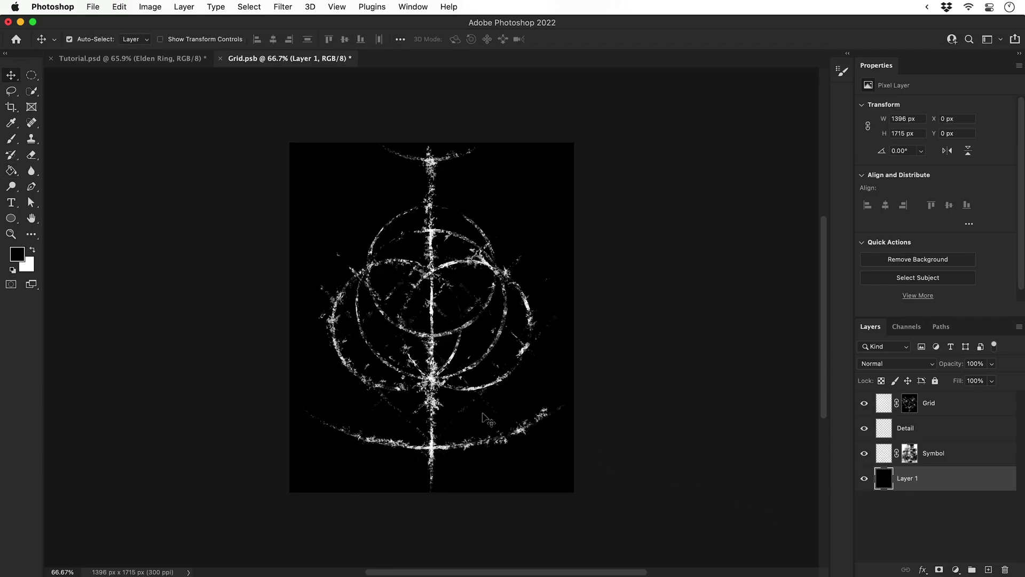
pyautogui.click(864, 479)
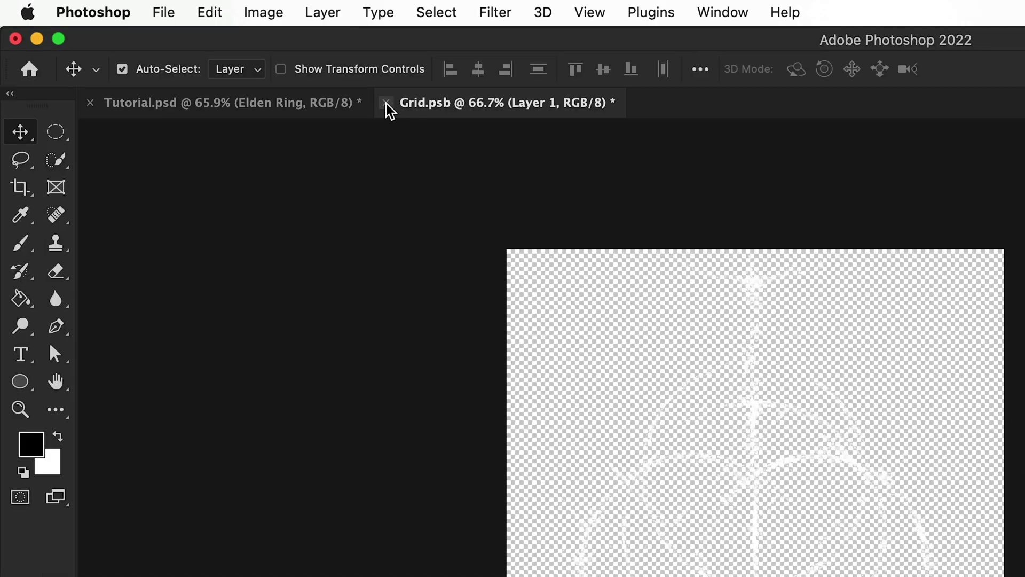
pyautogui.click(220, 58)
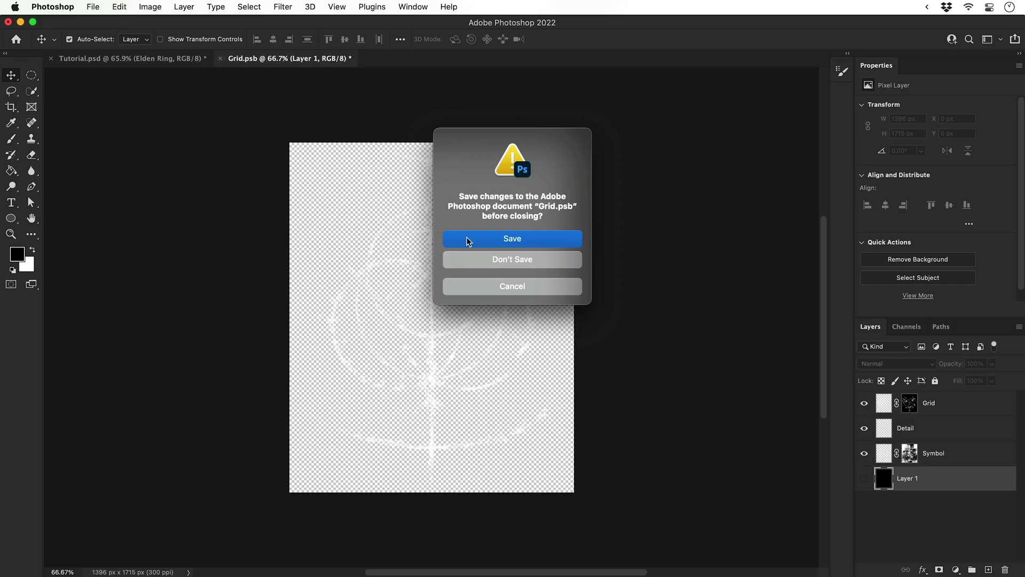
pyautogui.click(813, 411)
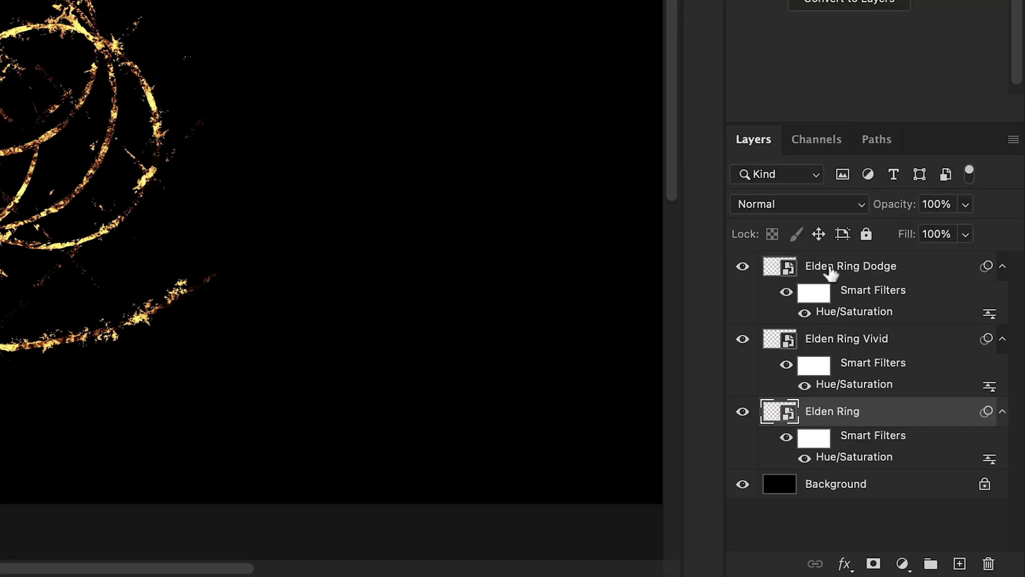
# - Group the three symbol layers into a group named 'Elden Ring'
pyautogui.keyDown('shift'); pyautogui.click(913, 400); pyautogui.keyUp('shift')
pyautogui.press('super+g')
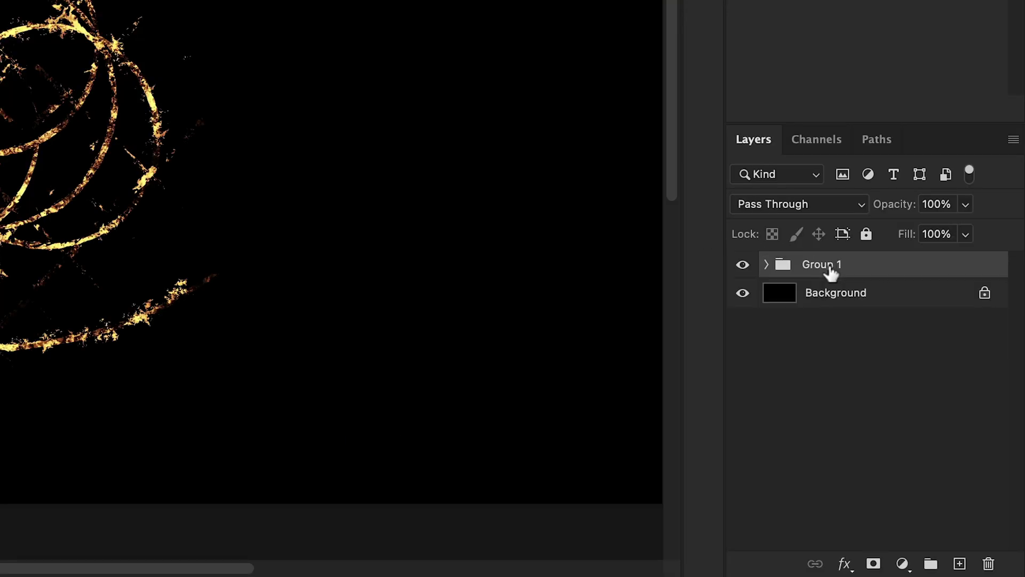
pyautogui.doubleClick(831, 266)
pyautogui.write('Elden Ring')
pyautogui.press('Return')
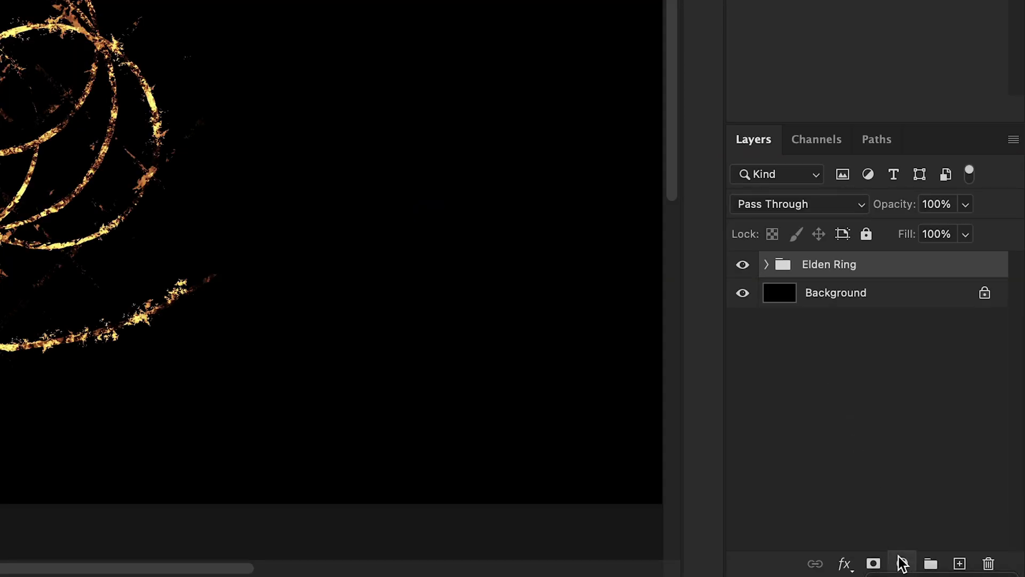
# - Add a white Solid Color fill clipped to the group, blended as Overlay
pyautogui.click(956, 570)
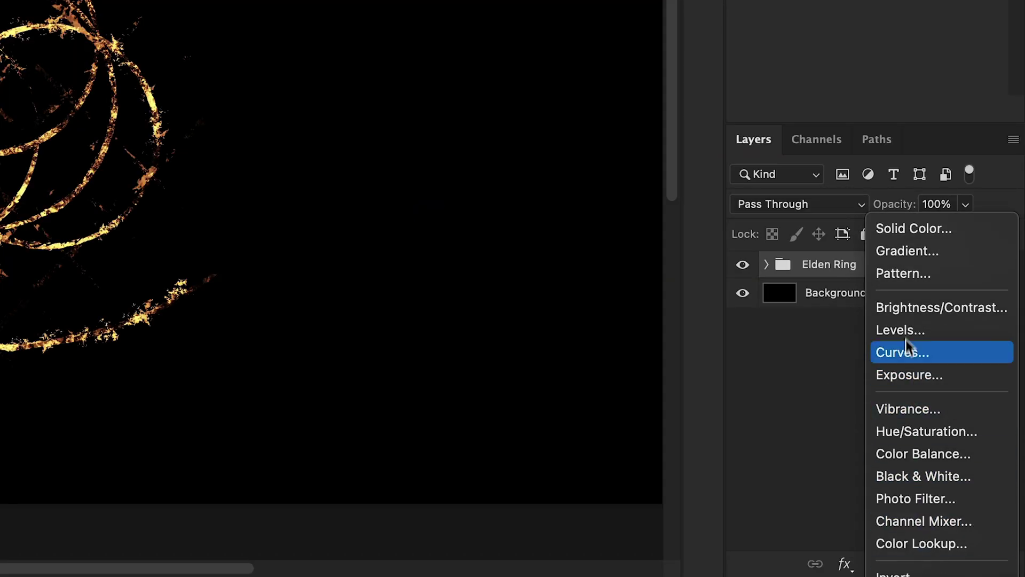
pyautogui.click(909, 230)
pyautogui.moveTo(748, 341); pyautogui.dragTo(636, 222)
pyautogui.press('Return')
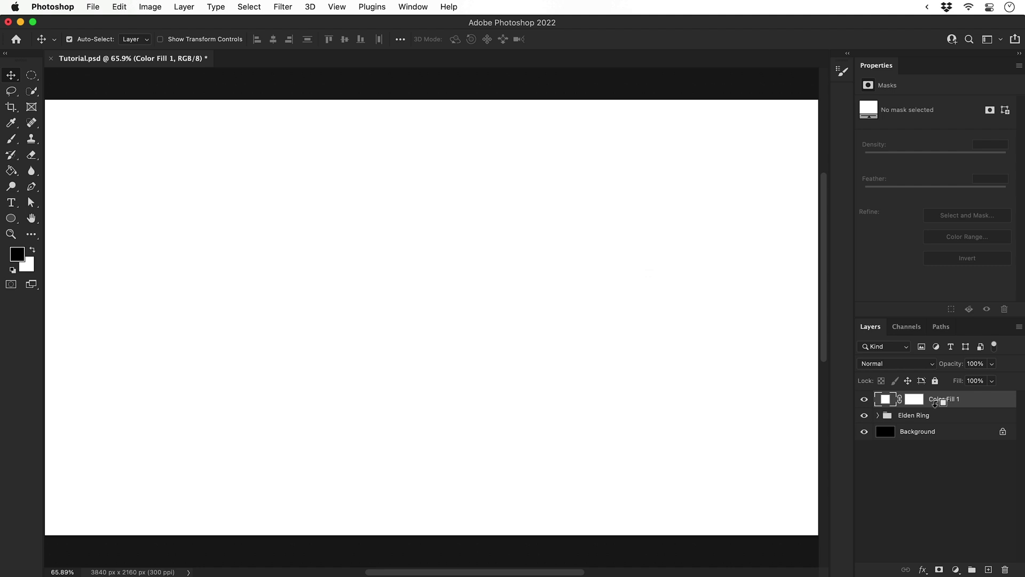
pyautogui.keyDown('alt'); pyautogui.click(936, 403); pyautogui.keyUp('alt')
pyautogui.click(895, 364)
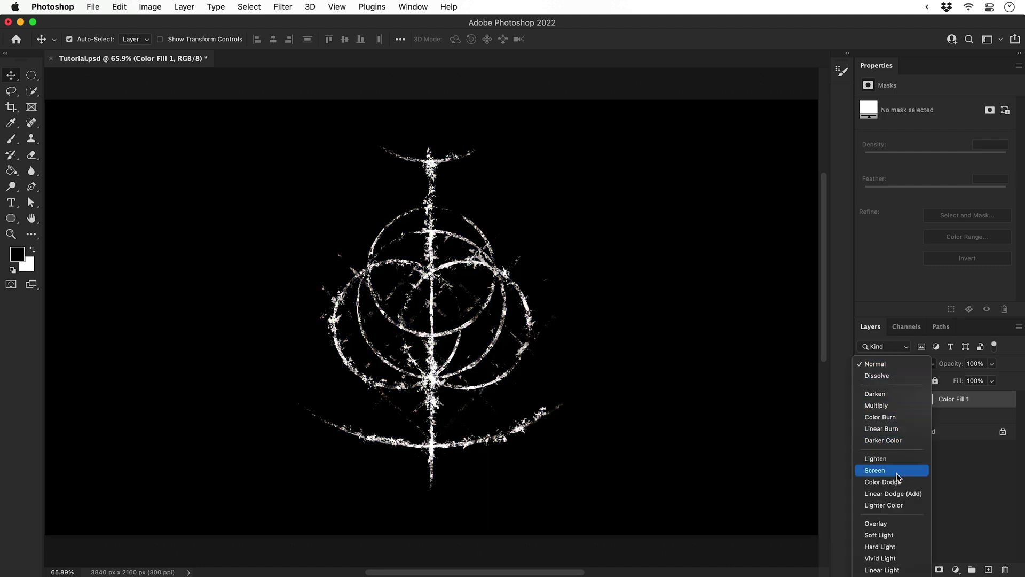
pyautogui.click(899, 528)
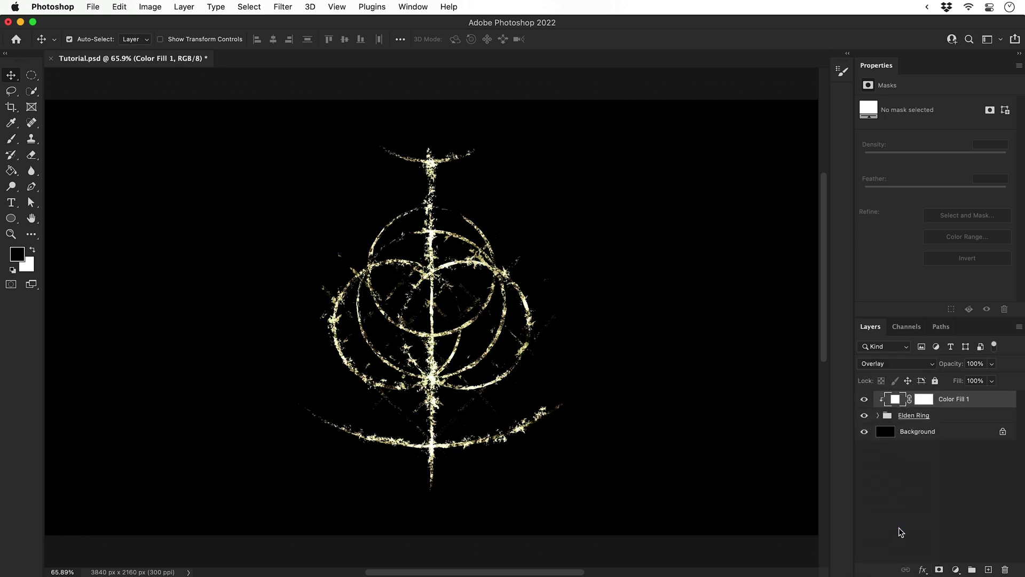
# - Invert Color Fill 1's mask and paint white highlights on the bottom centre, lower-left ring and top
pyautogui.click(848, 267)
pyautogui.hotkey('ctrl', 'i')
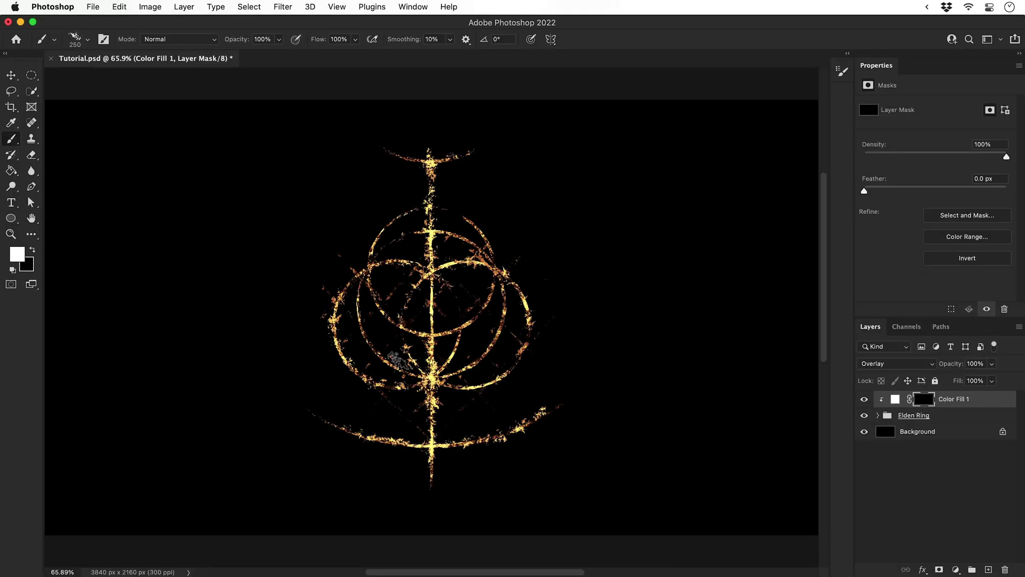
pyautogui.click(430, 443)
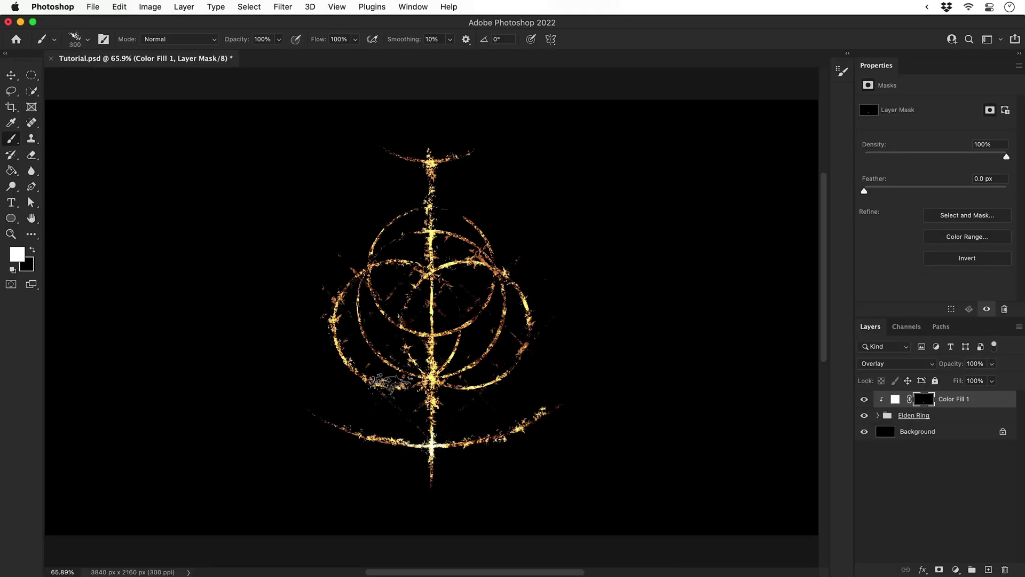
pyautogui.moveTo(380, 385)
pyautogui.mouseDown()
pyautogui.moveTo(454, 385)
pyautogui.moveTo(350, 366)
pyautogui.moveTo(363, 377)
pyautogui.moveTo(336, 302)
pyautogui.mouseUp()
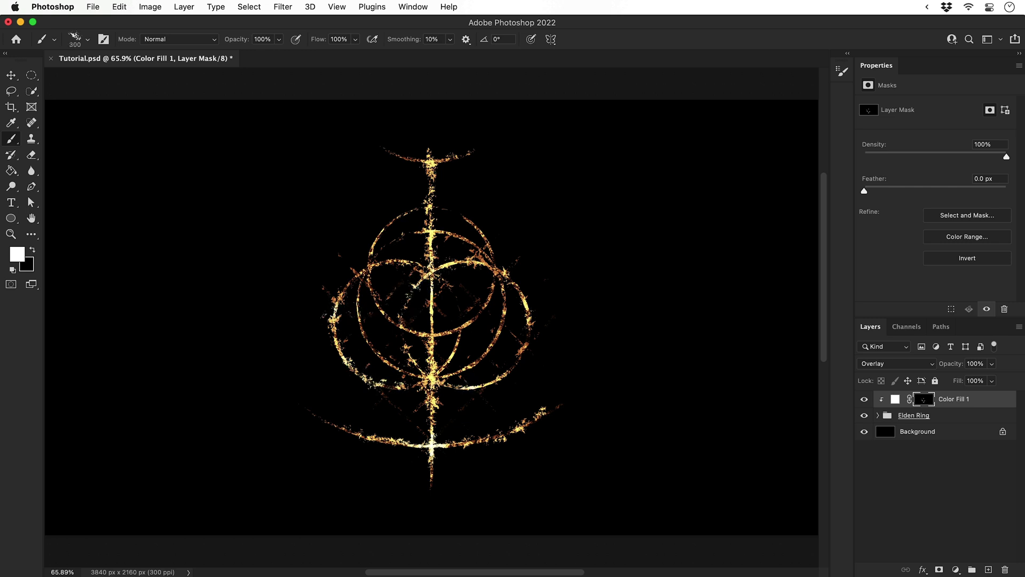
pyautogui.click(431, 165)
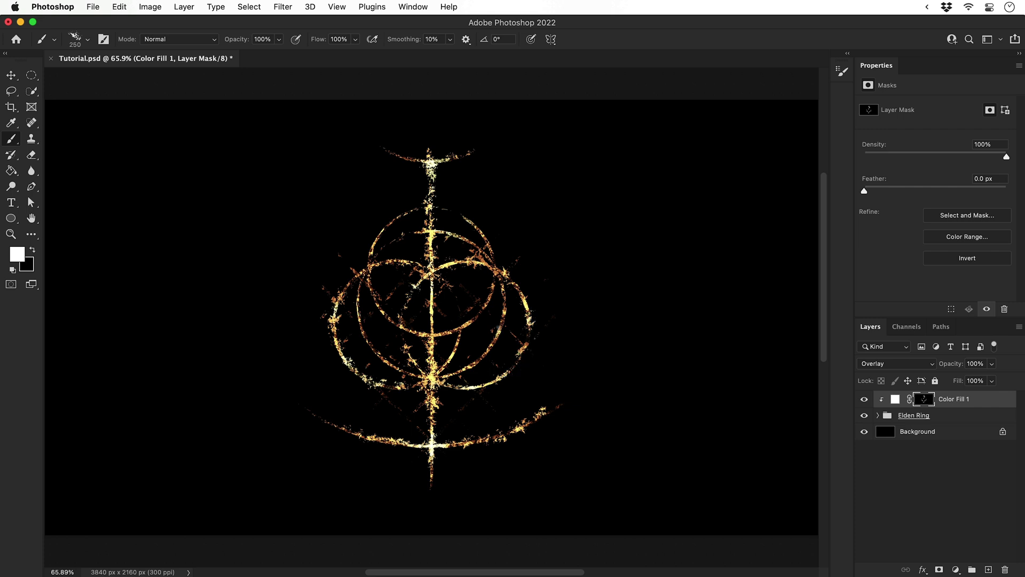
# - Recolour the Color Fill 1 overlay layer from white to pale peach #ffe6c9
pyautogui.press('v')
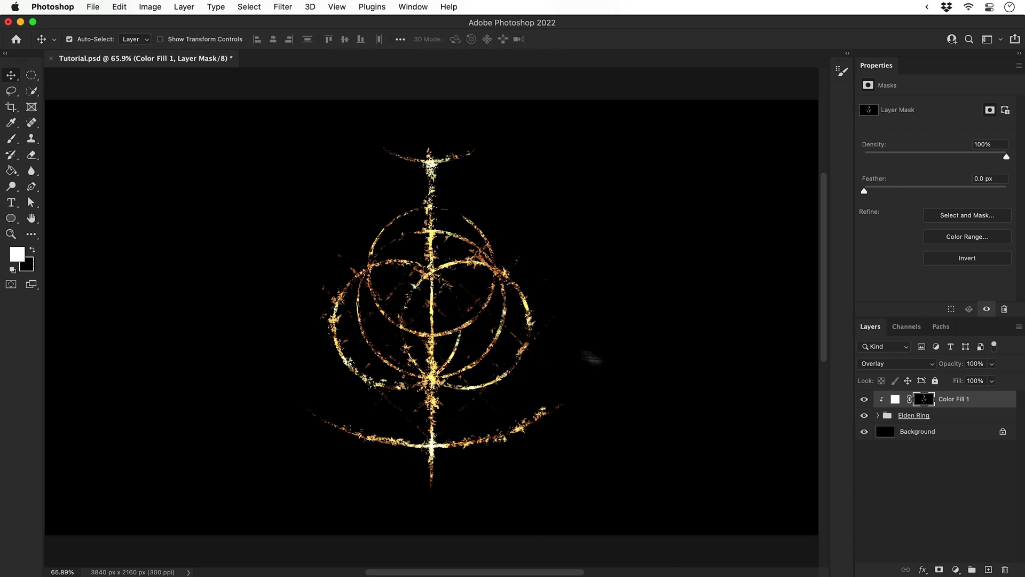
pyautogui.doubleClick(895, 400)
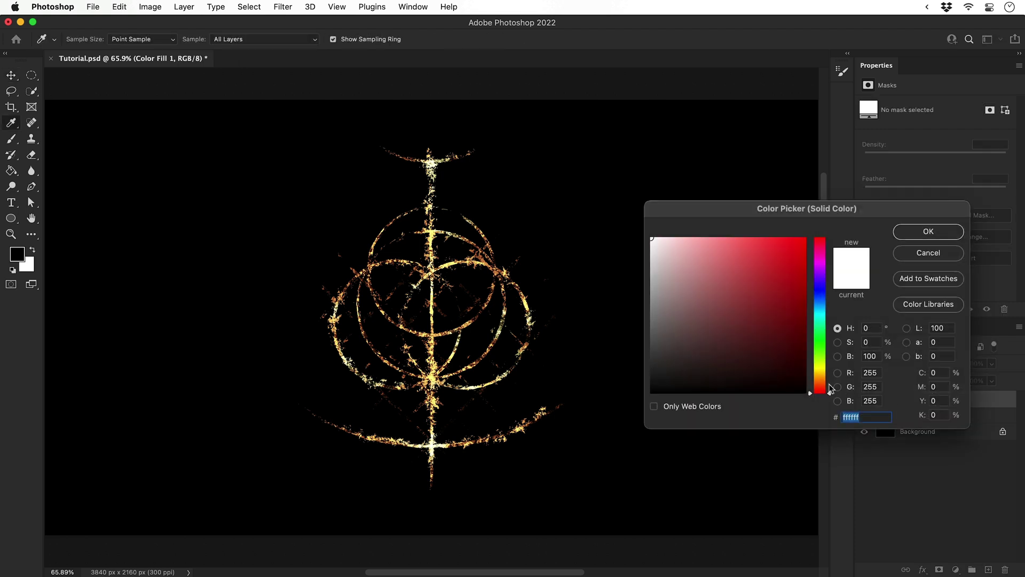
pyautogui.moveTo(827, 389)
pyautogui.mouseDown()
pyautogui.moveTo(717, 304)
pyautogui.moveTo(689, 248)
pyautogui.moveTo(665, 228)
pyautogui.moveTo(683, 232)
pyautogui.mouseUp()
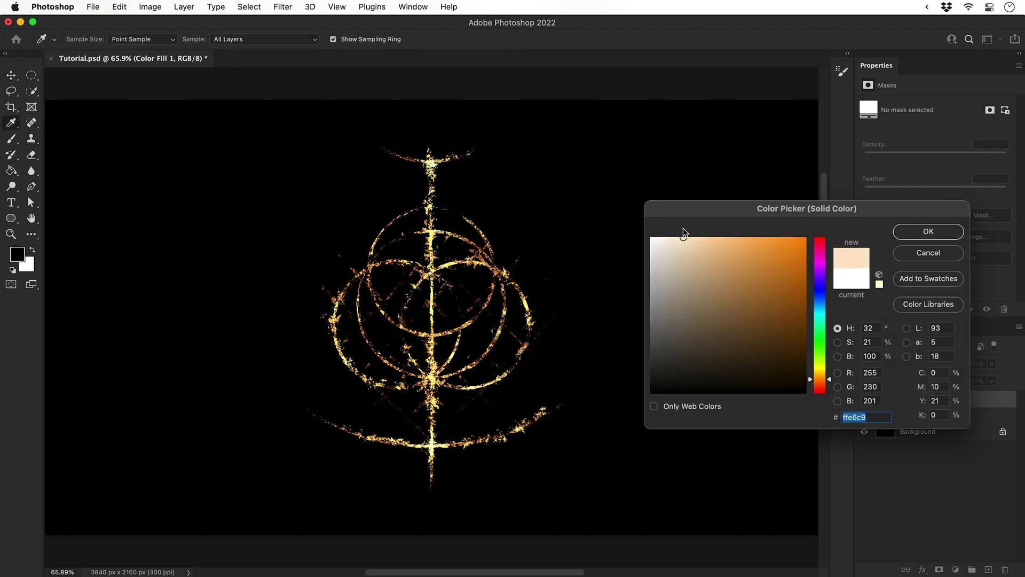
pyautogui.click(907, 234)
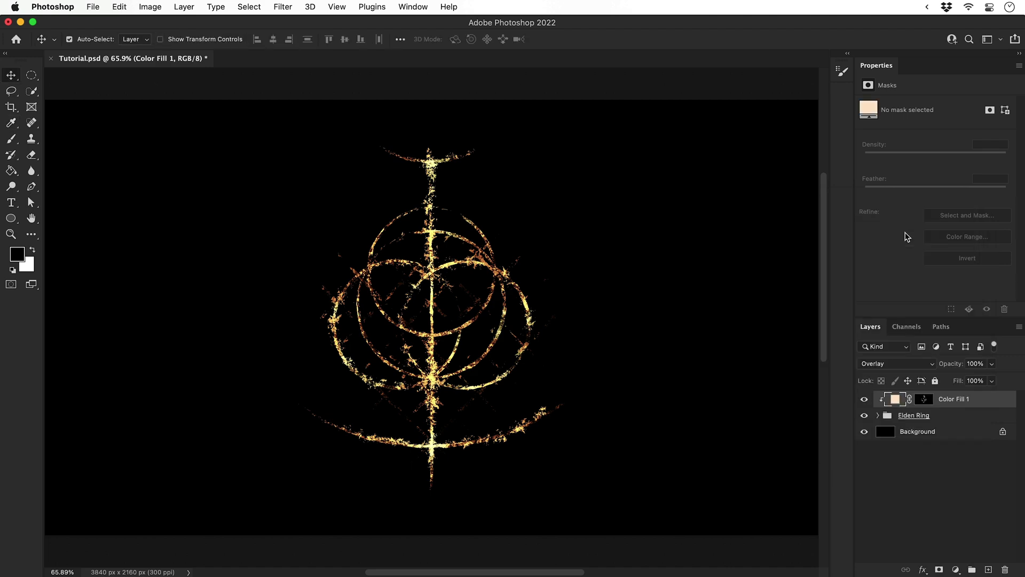